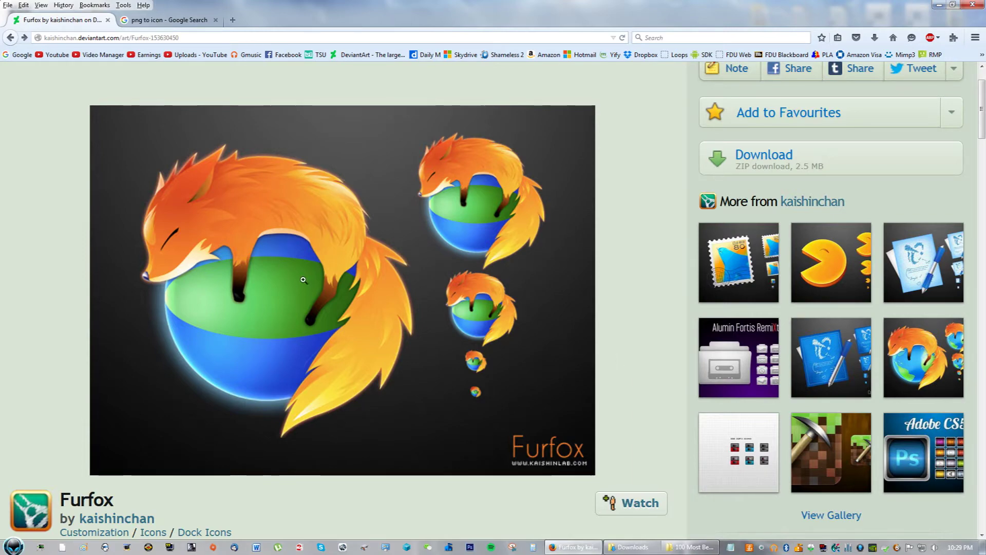
- Look over the original Furfox icon page, then open the Furfox Around The Globe icon page
scroll(354, 446, down, 4)
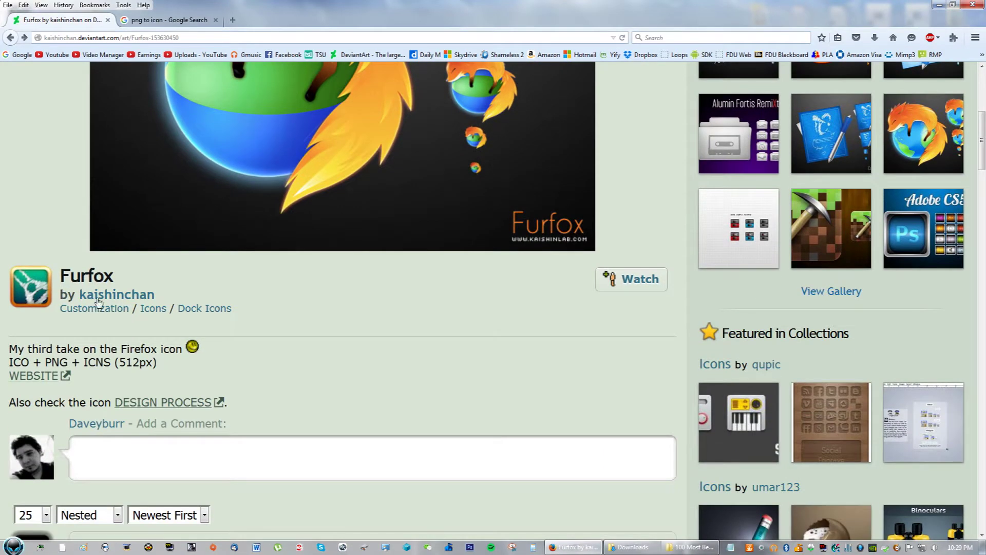
scroll(583, 486, up, 3)
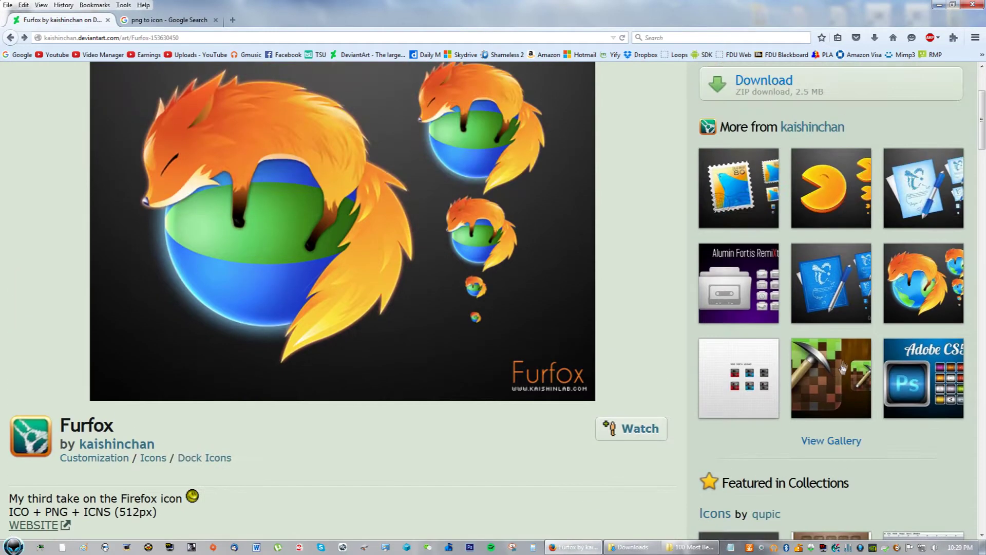
click(894, 291)
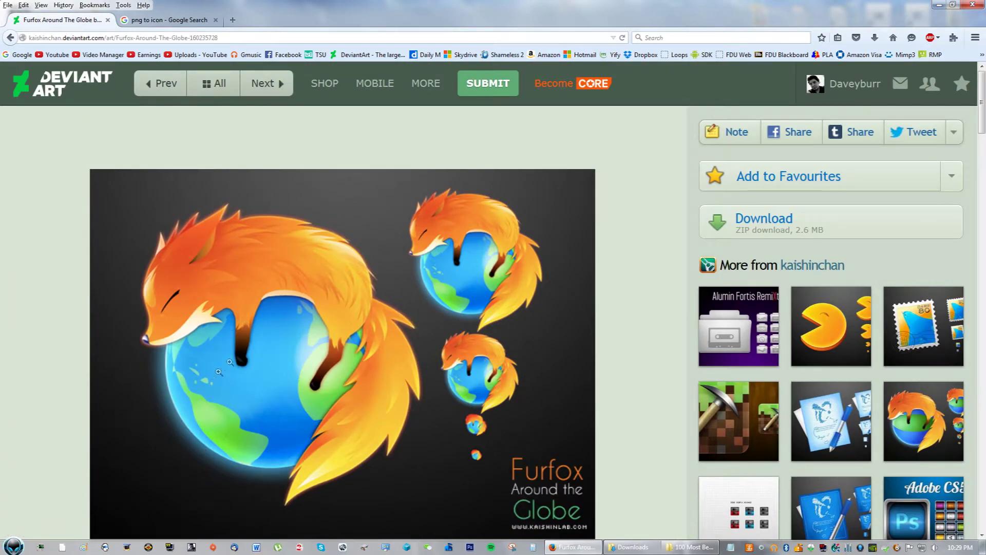
- Scroll through the Furfox Around The Globe page to look it over
scroll(273, 416, down, 3)
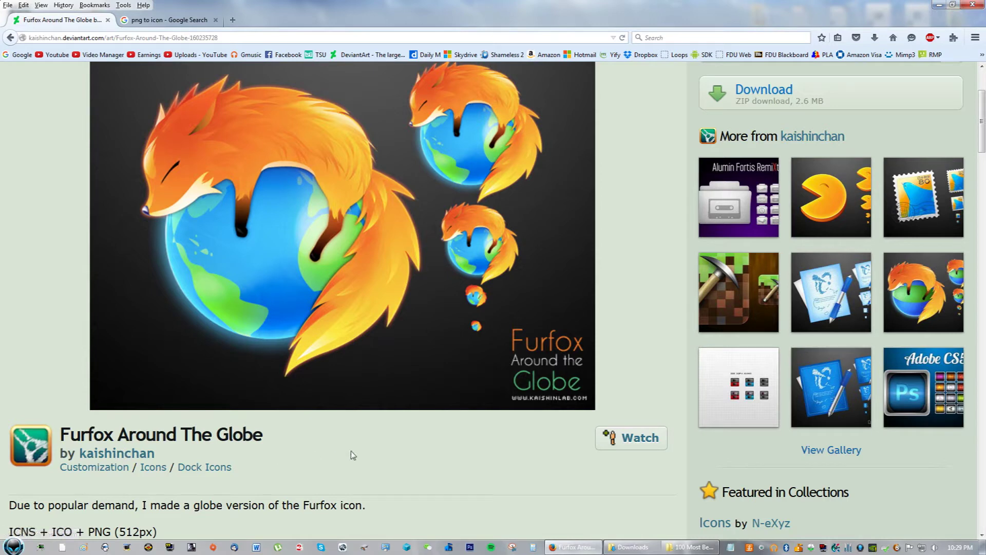
scroll(351, 452, up, 2)
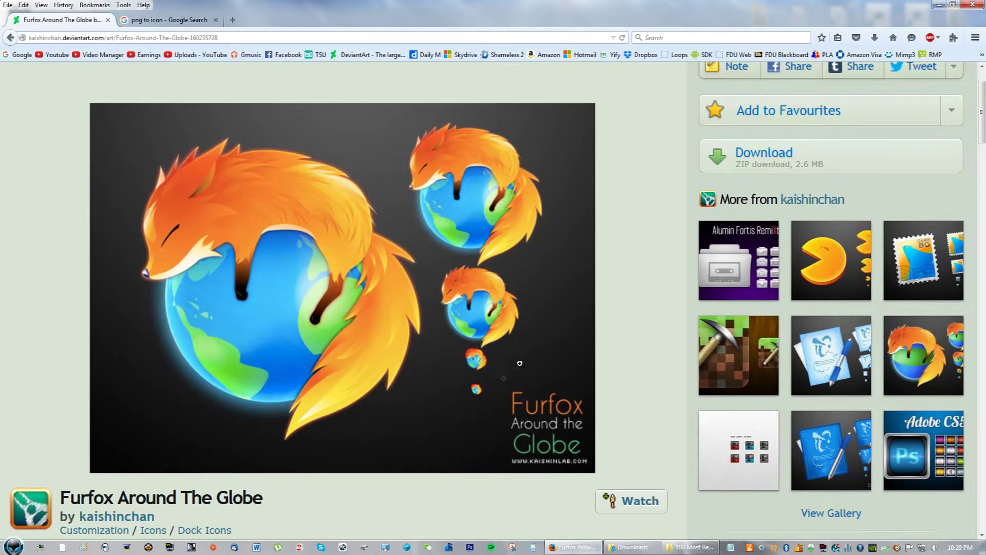
scroll(545, 360, up, 1)
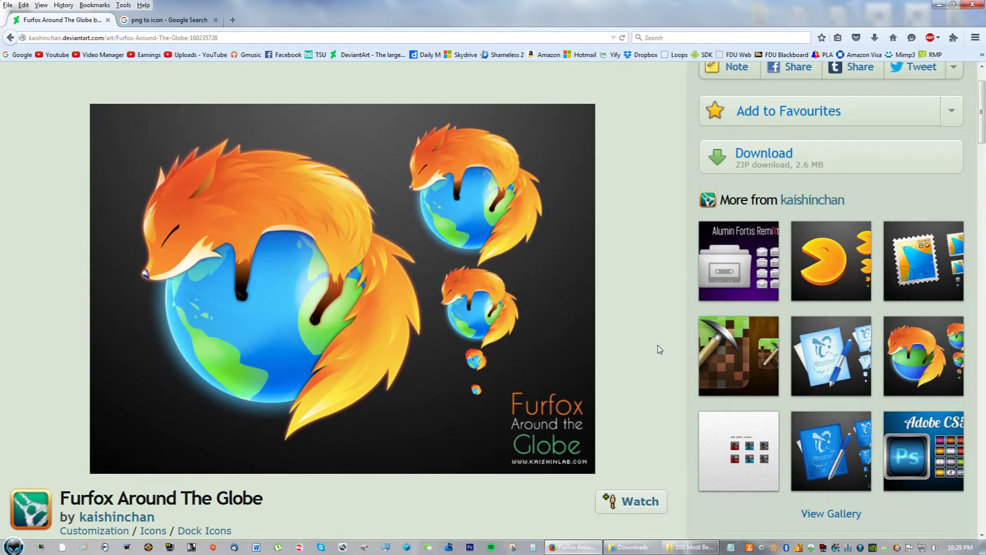
scroll(615, 398, up, 2)
scroll(369, 334, down, 2)
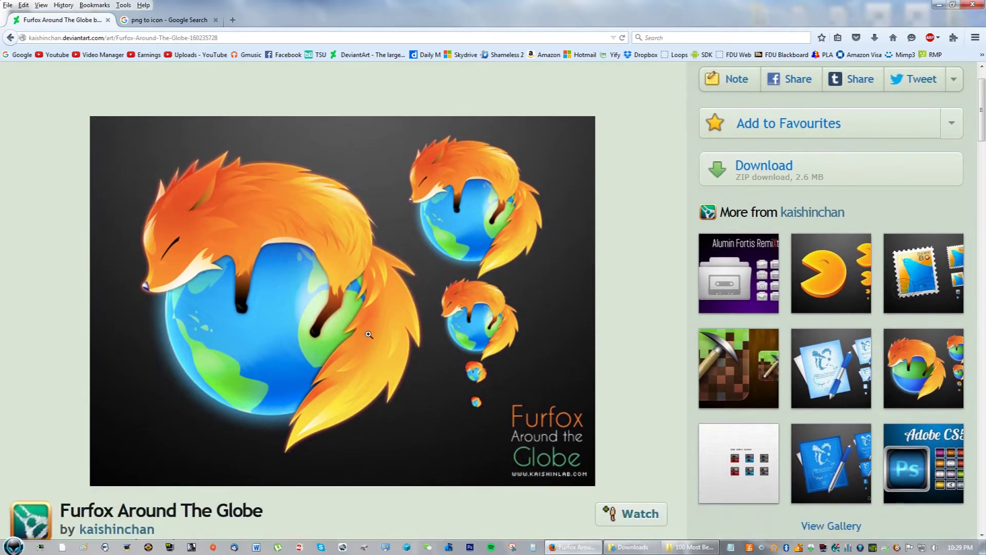
scroll(561, 270, down, 1)
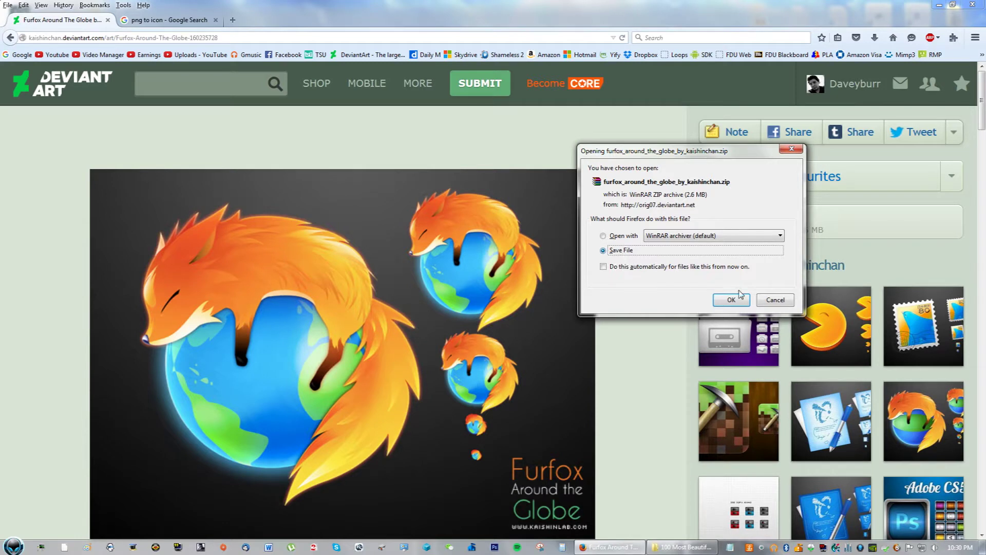
- Save furfox_around_the_globe_by_kaishinchan.zip and drag it from the Downloads list onto the desktop
click(735, 302)
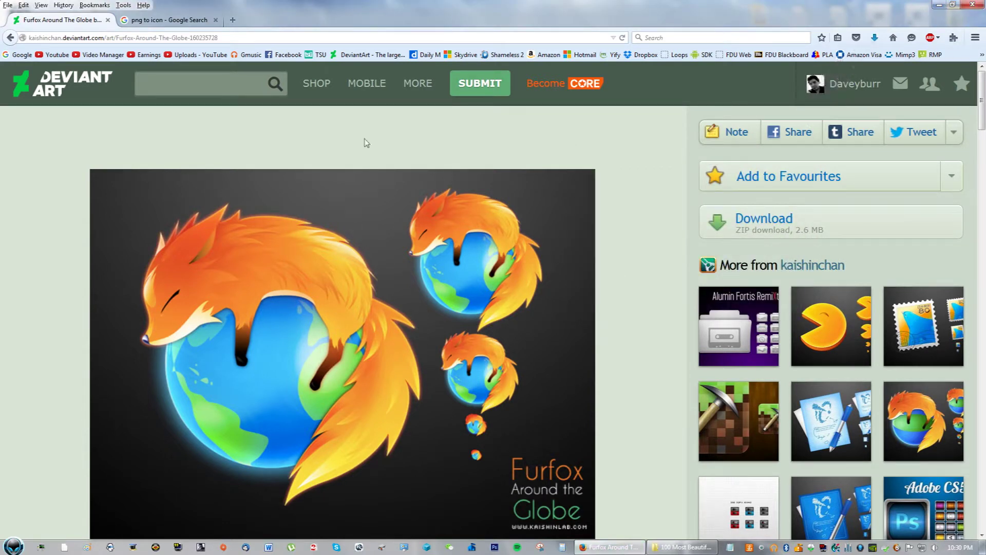
drag(826, 4, 613, 236)
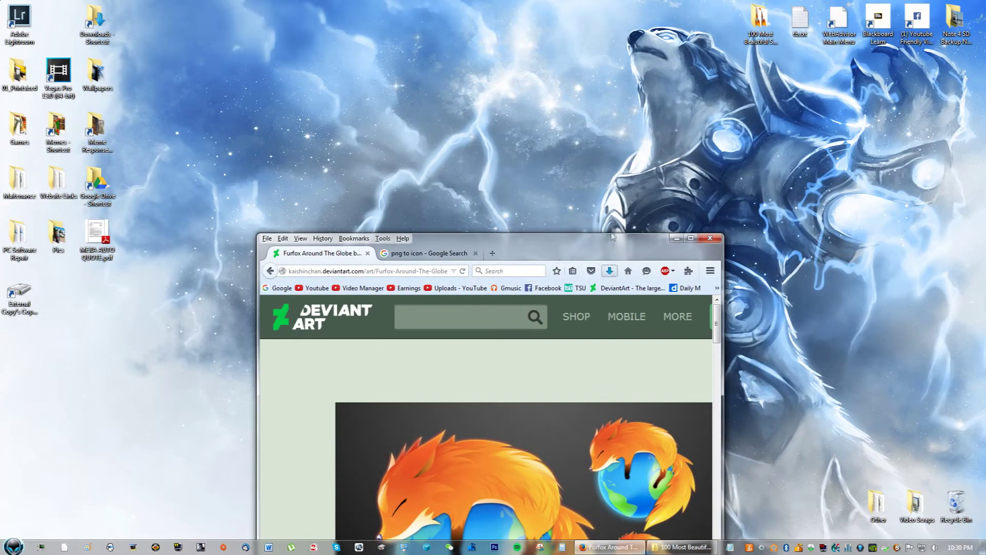
click(610, 270)
drag(553, 146, 557, 144)
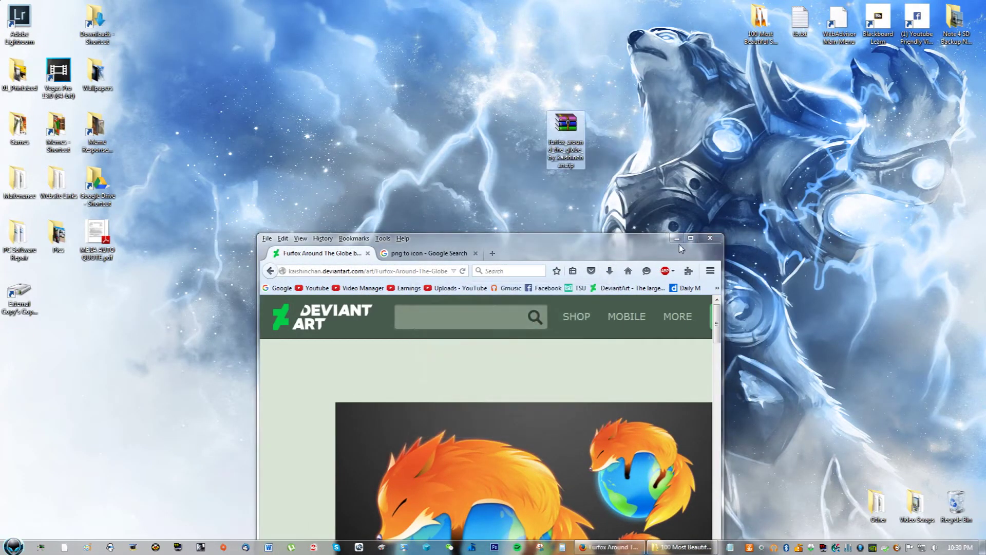
- Extract the zip here on the desktop, dismissing the WinRAR error dialog
click(677, 238)
right_click(575, 133)
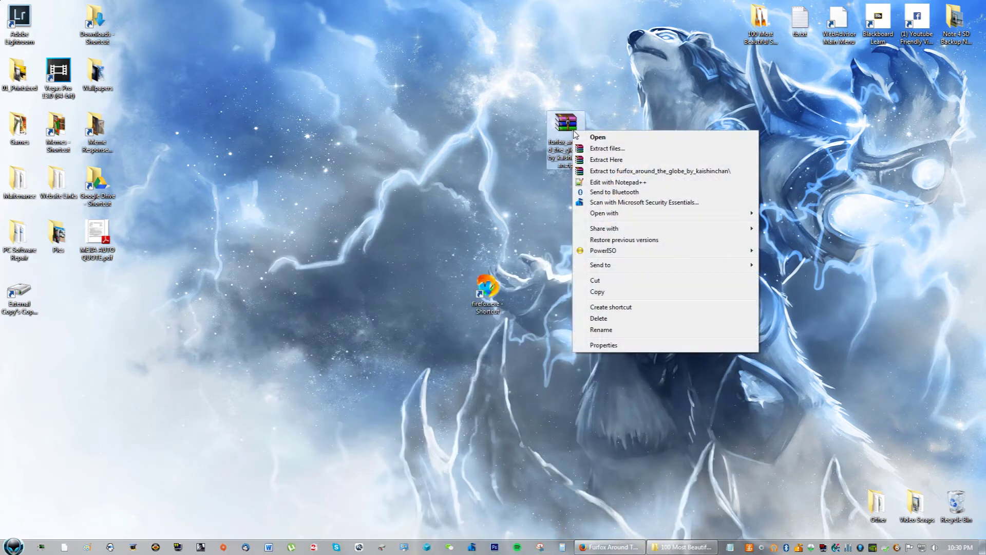
click(613, 160)
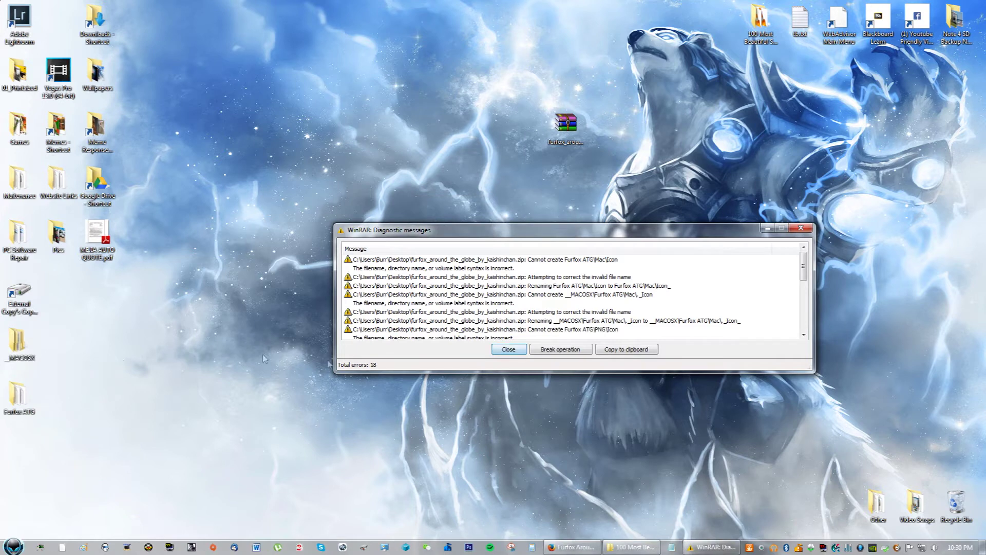
click(507, 349)
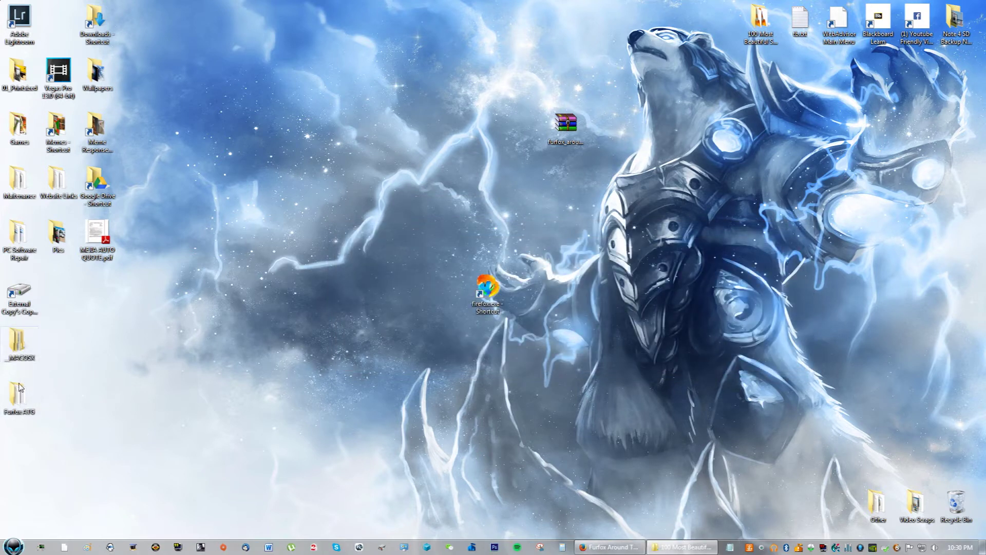
- Tidy the desktop, moving the Firefox shortcut aside and the zip near the top
drag(490, 295, 457, 294)
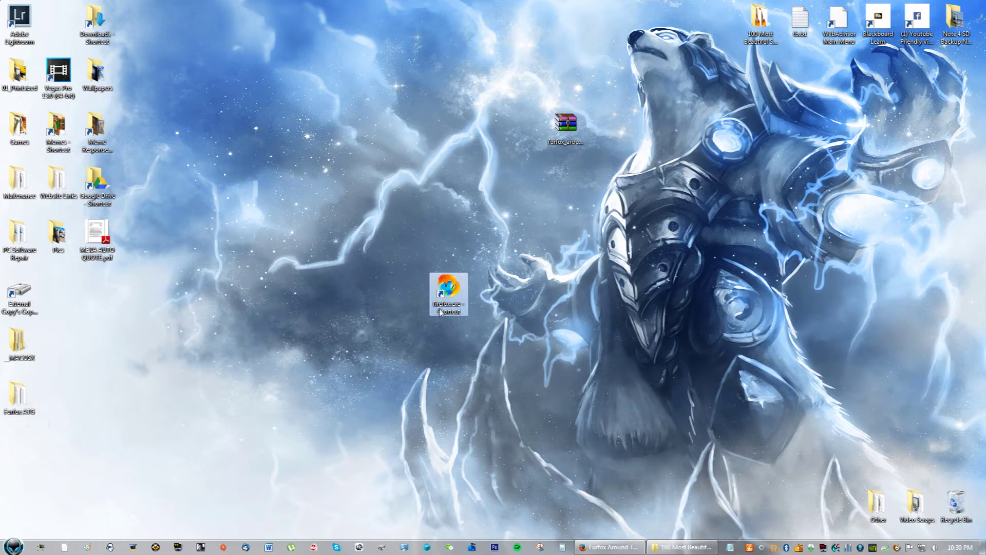
drag(565, 126, 636, 126)
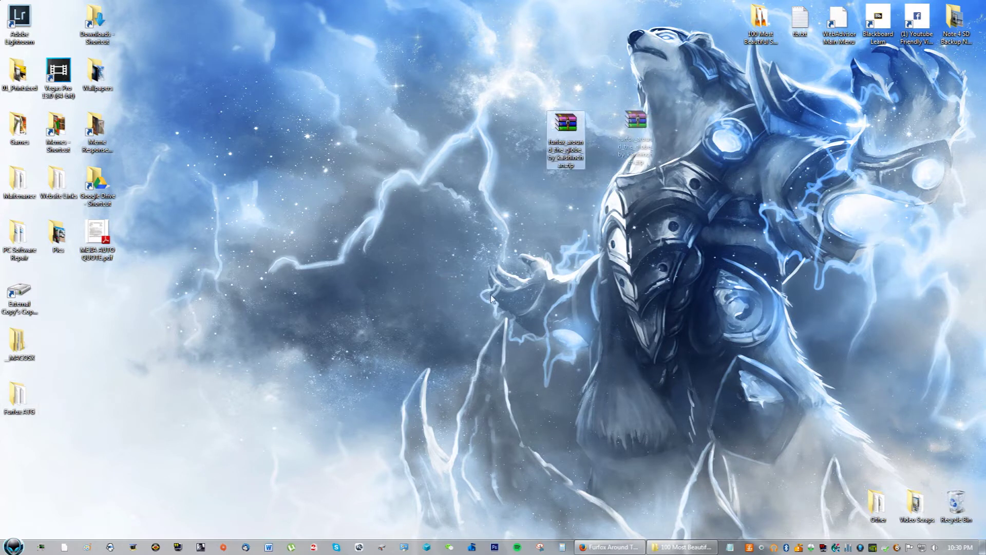
drag(12, 397, 72, 344)
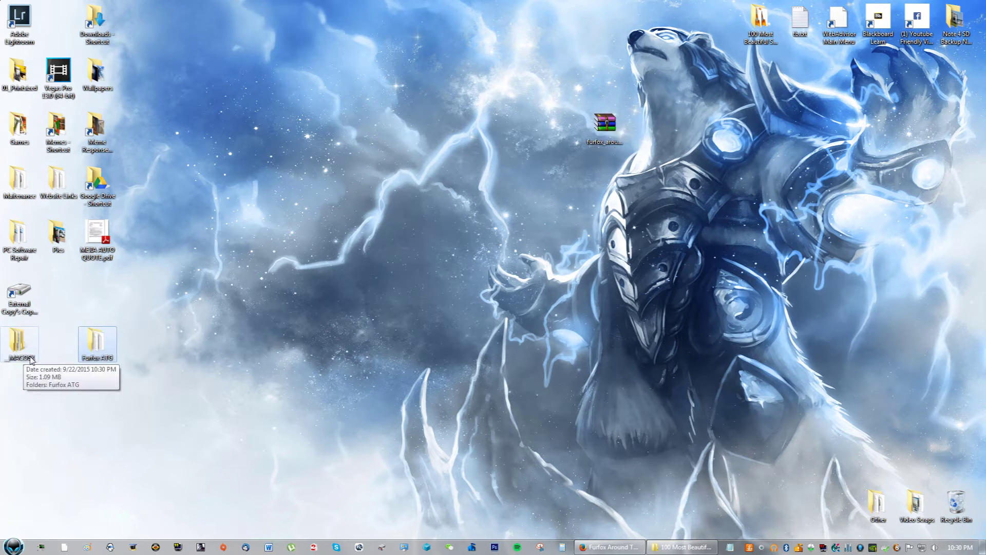
- Open Furfox ATG\Windows and compare Furfox Around The Globe.ico with Furfox Globe Alt.ico
double_click(98, 345)
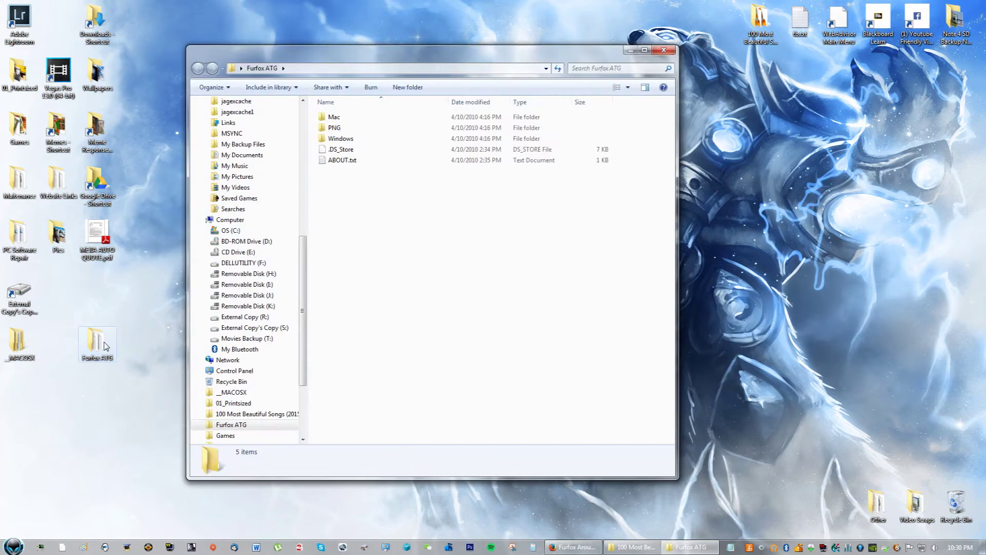
double_click(349, 140)
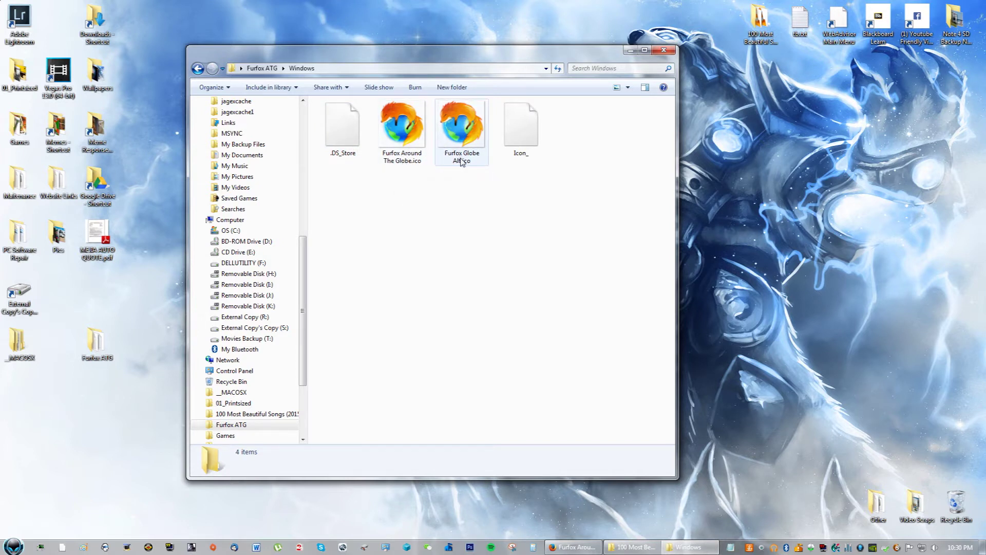
click(442, 124)
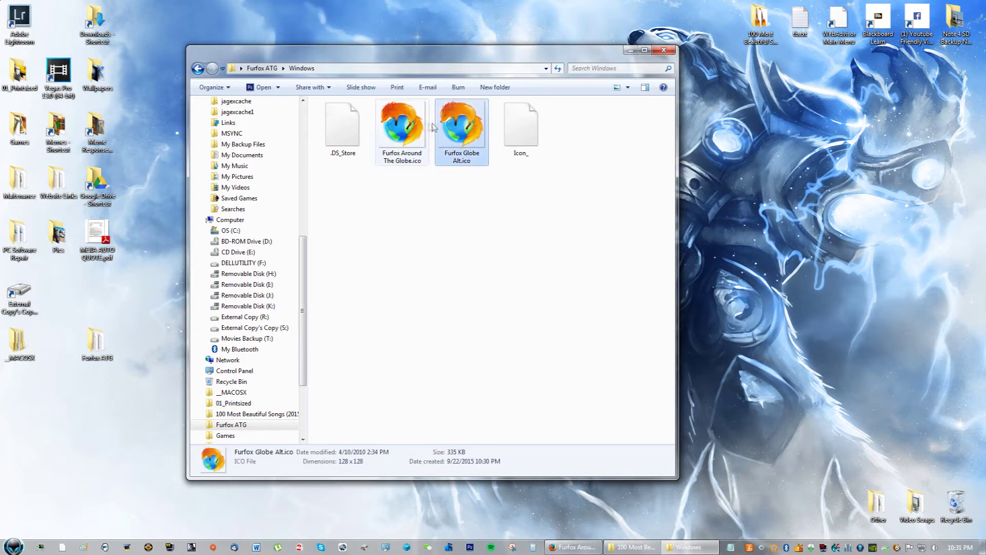
click(415, 133)
click(451, 141)
click(424, 147)
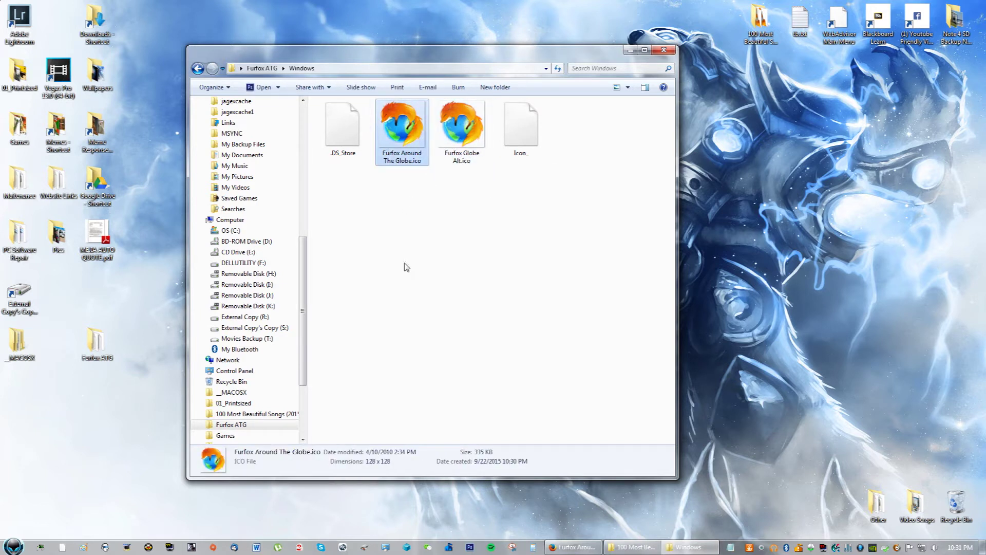
click(404, 266)
click(412, 127)
click(468, 269)
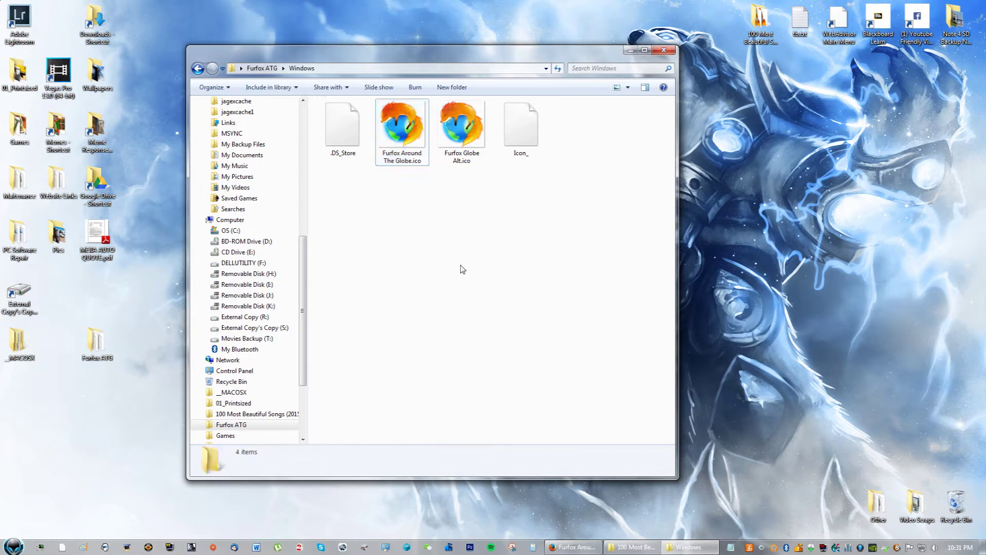
- Find Firefox by searching 'firefo' in the Start menu and open its install folder
click(14, 546)
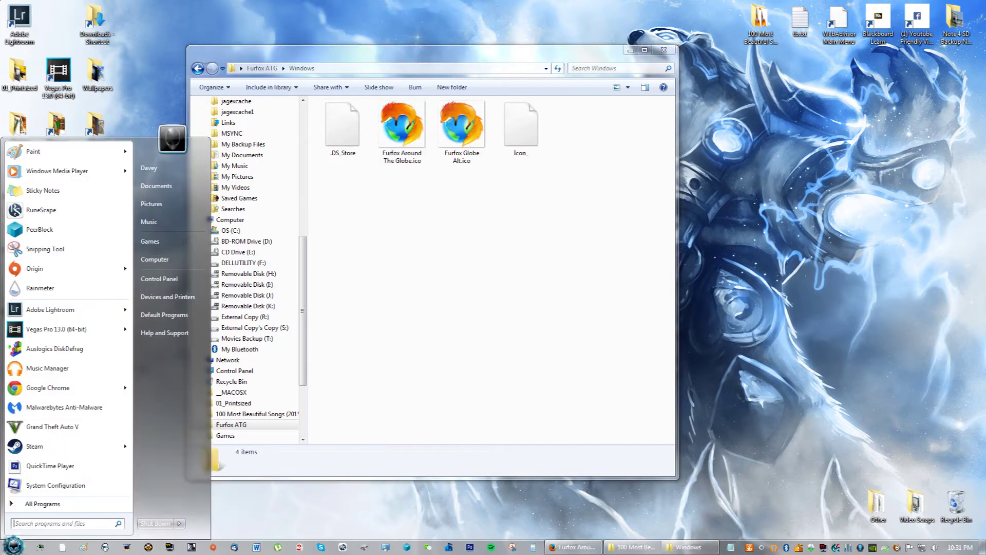
text(firefox)
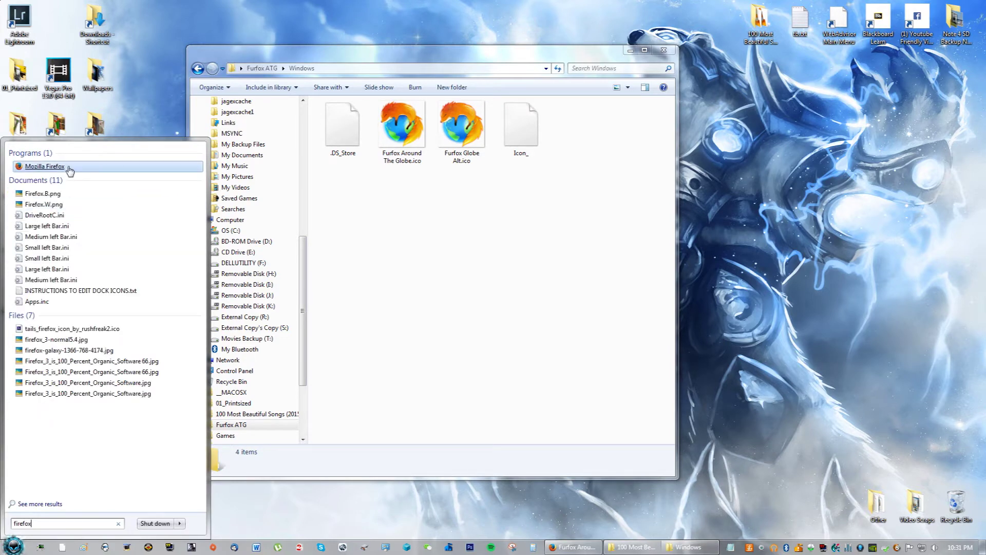
right_click(68, 167)
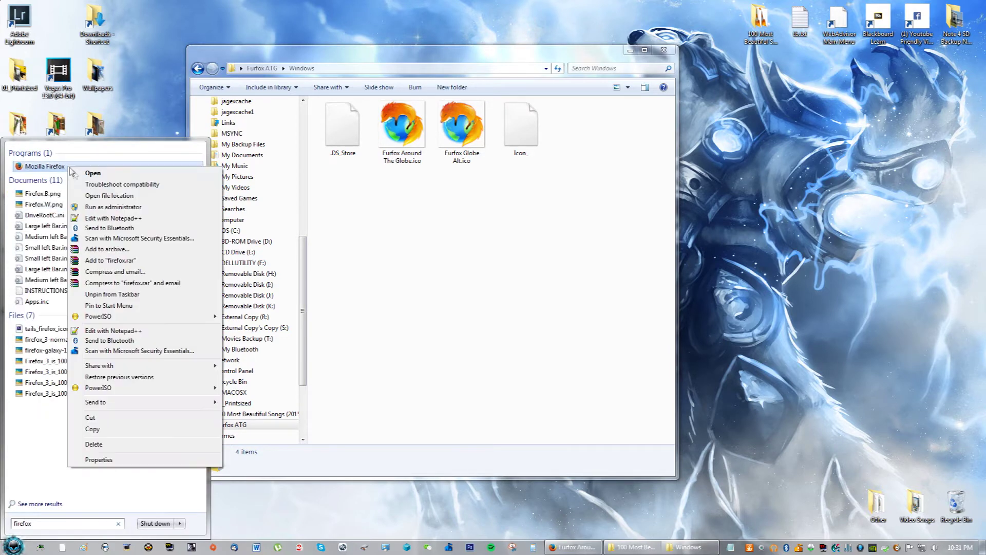
click(97, 195)
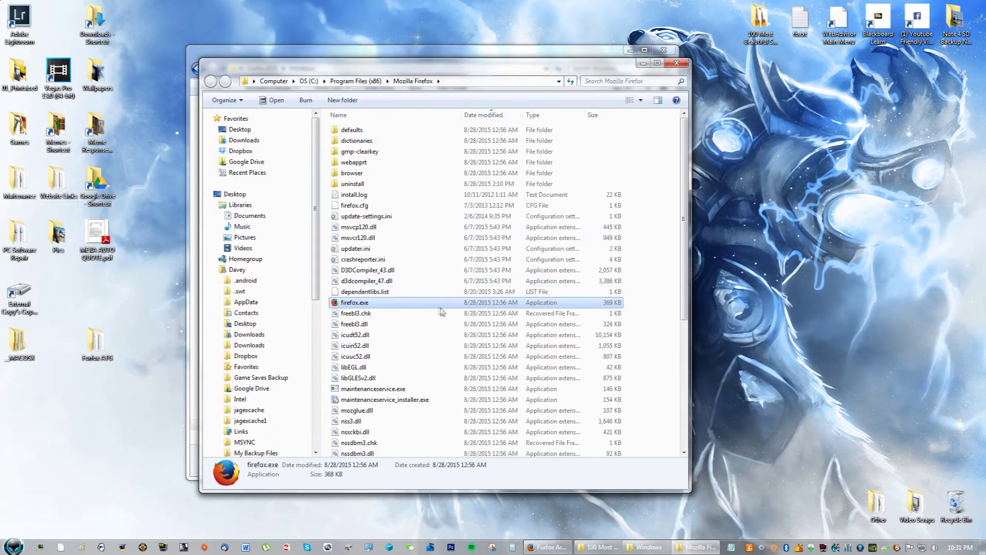
- Create a firefox.exe shortcut, move it onto the desktop, and close the Mozilla Firefox folder
right_click(435, 307)
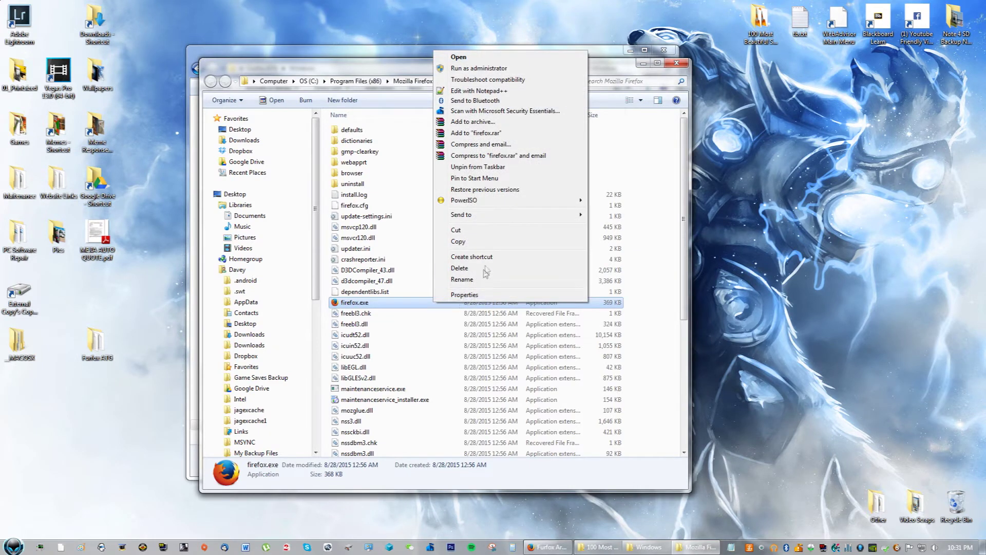
click(487, 257)
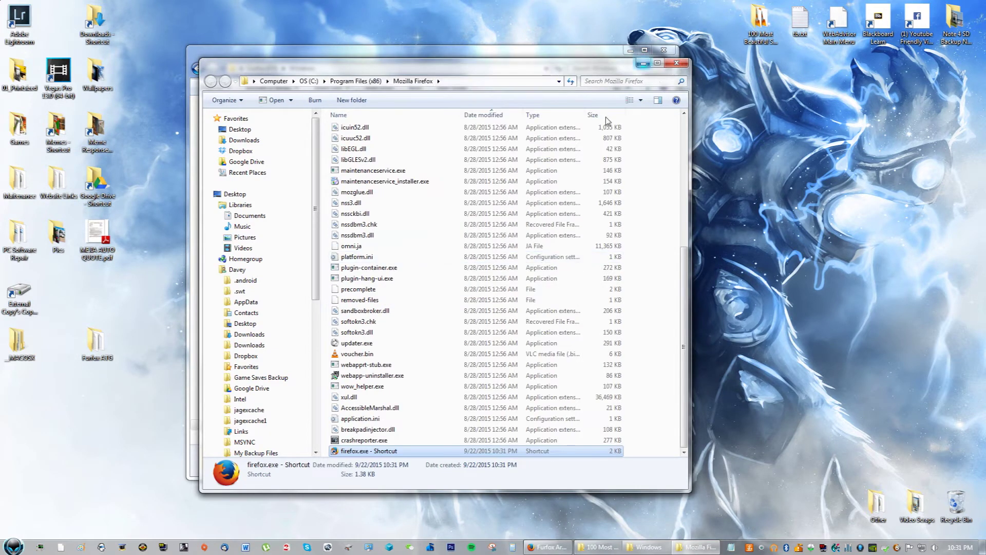
drag(435, 451, 838, 346)
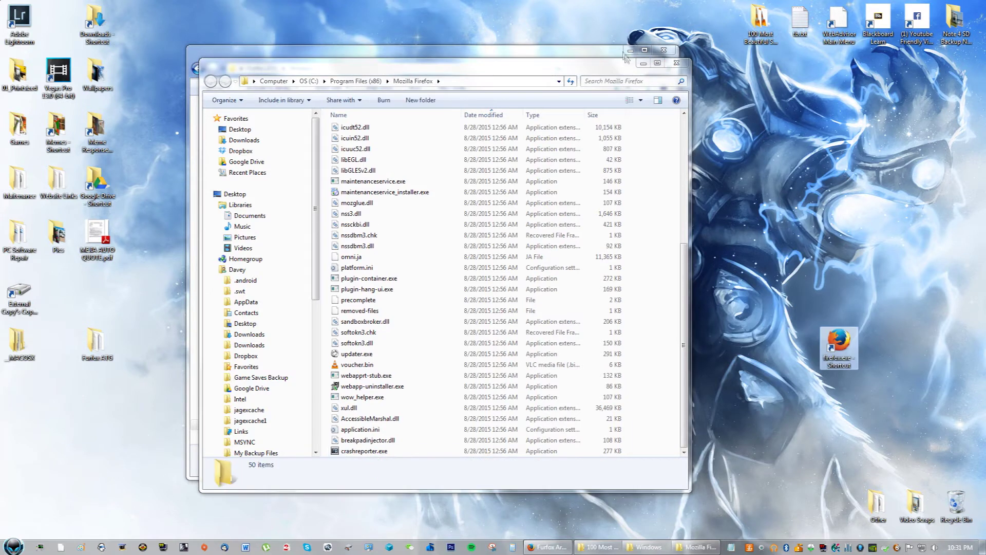
click(676, 62)
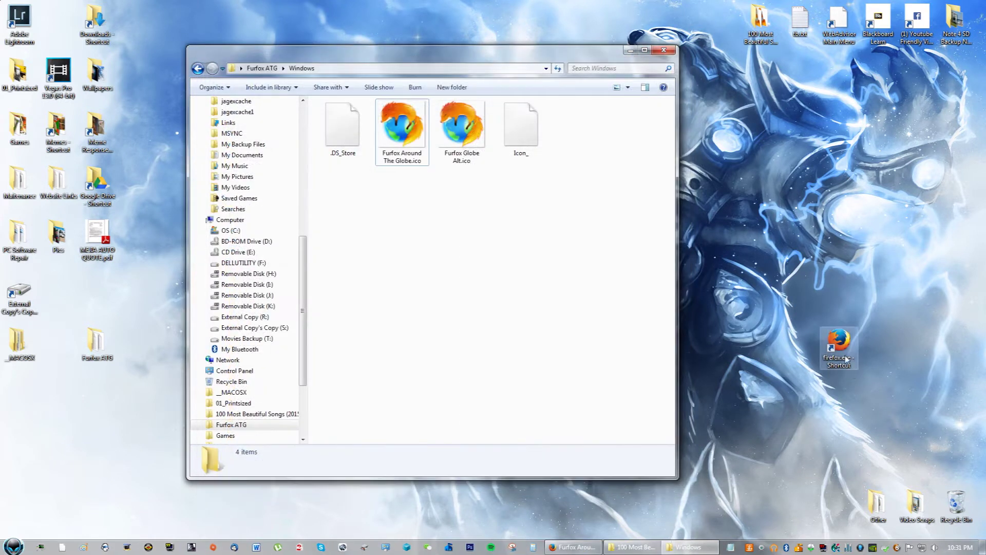
right_click(850, 365)
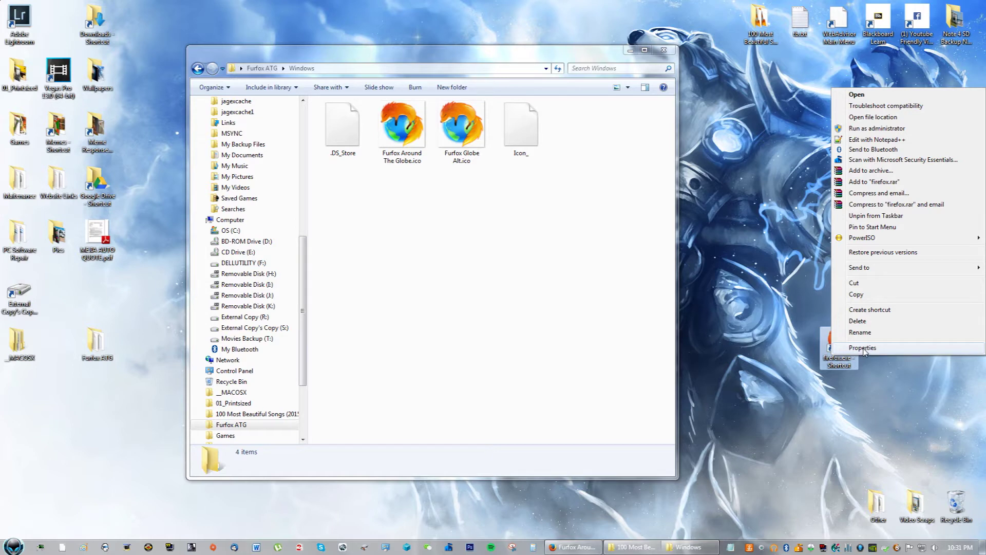
- Open the firefox.exe shortcut's Properties and reposition the dialog and the shortcut
click(864, 348)
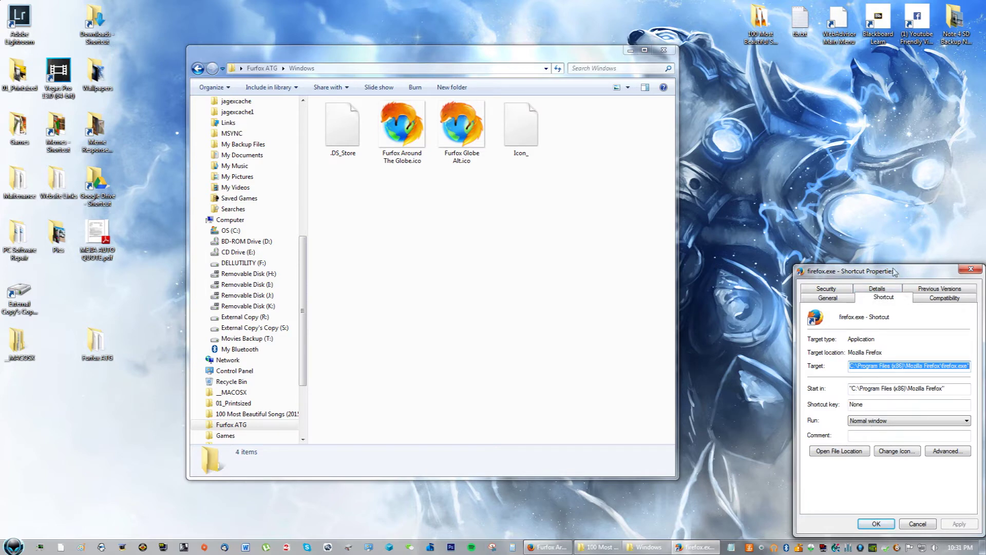
drag(895, 271, 642, 236)
drag(837, 339, 886, 285)
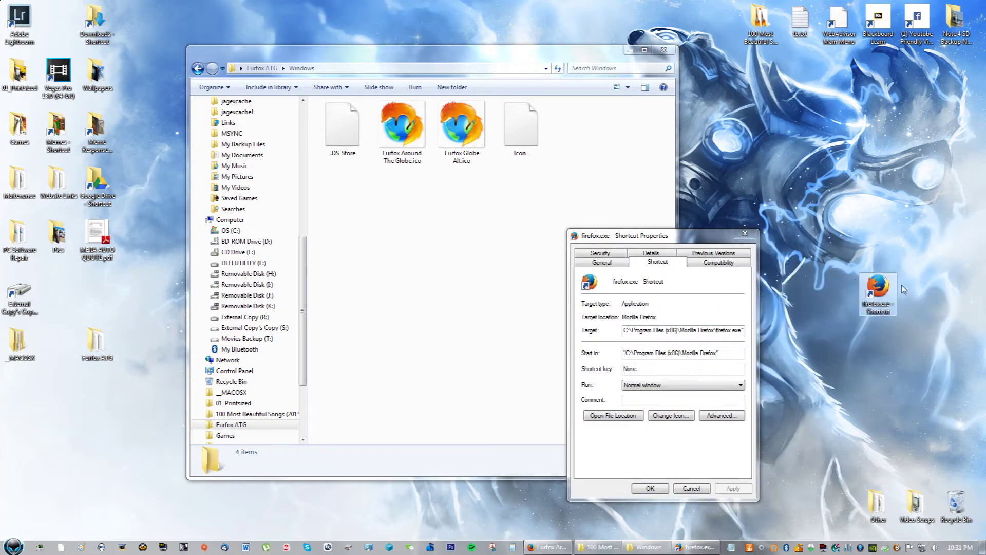
click(659, 238)
drag(658, 238, 816, 220)
- Set the shortcut's icon to Furfox ATG\Windows\Furfox Around The Globe.ico and confirm
click(834, 396)
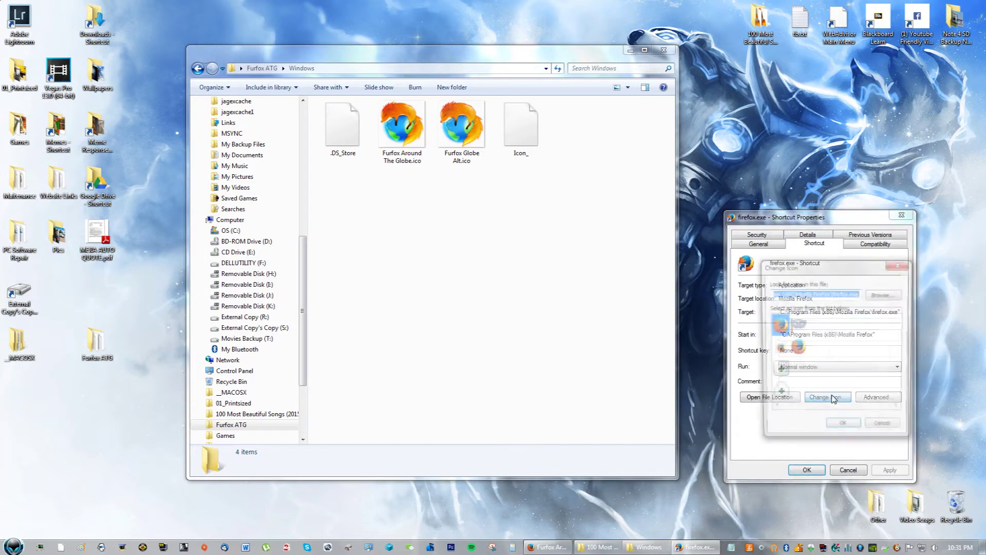
click(874, 297)
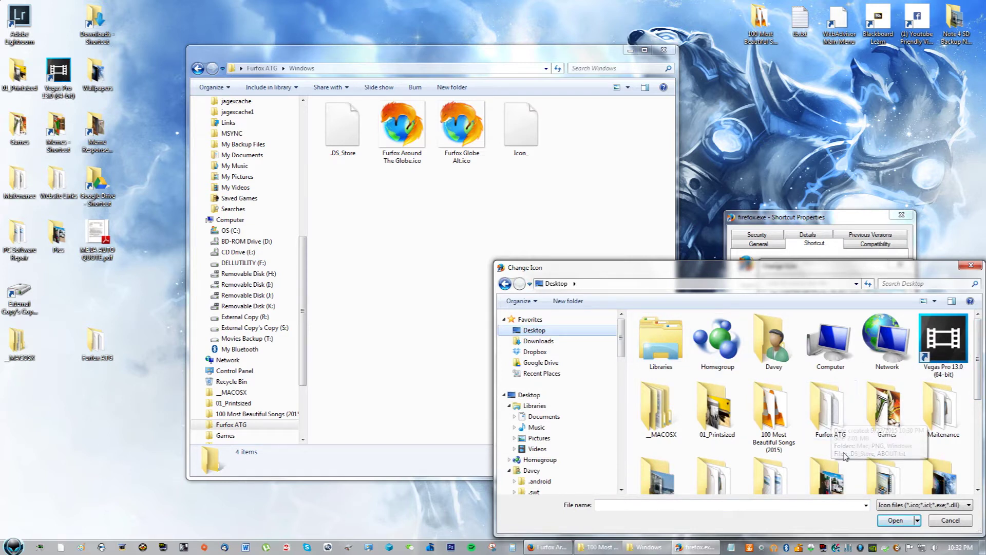
double_click(830, 421)
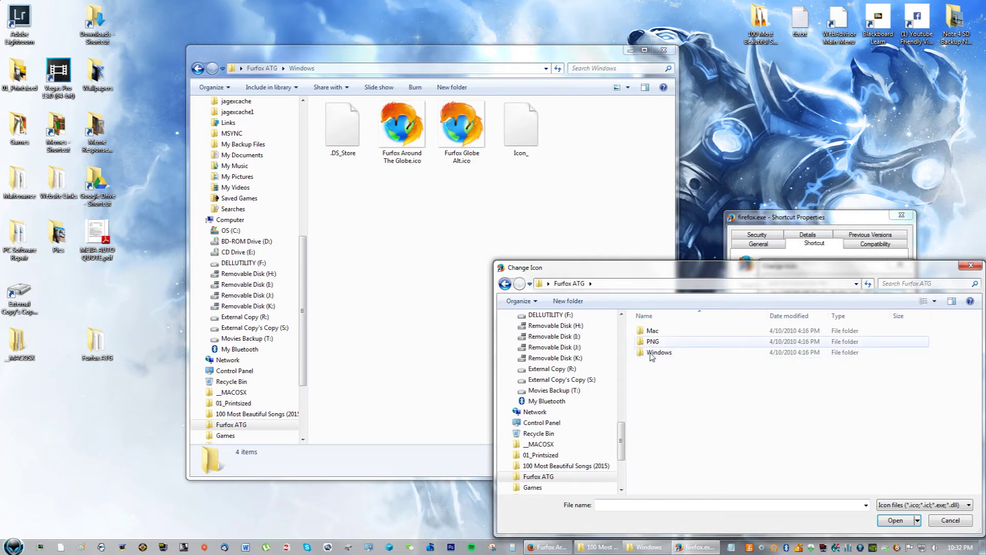
double_click(652, 353)
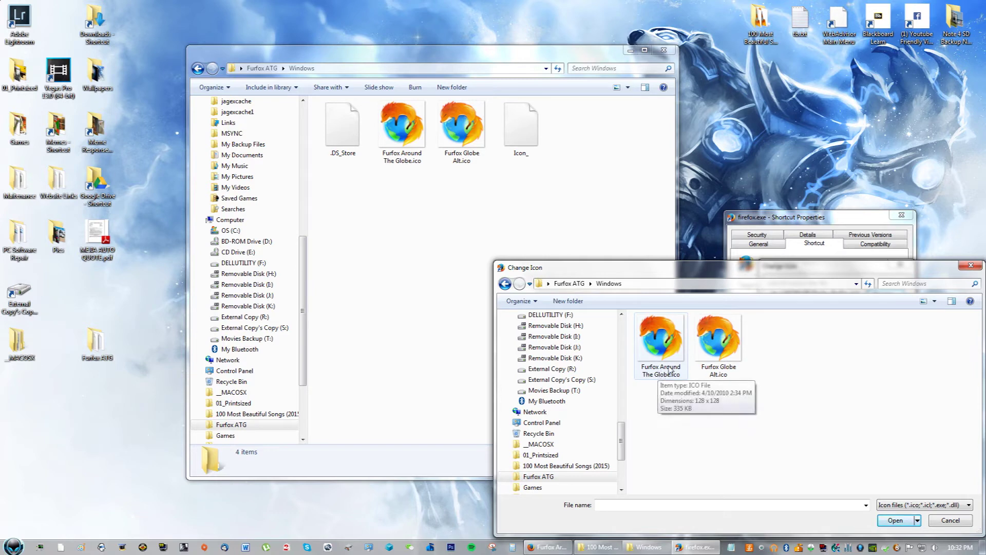
double_click(669, 371)
click(844, 429)
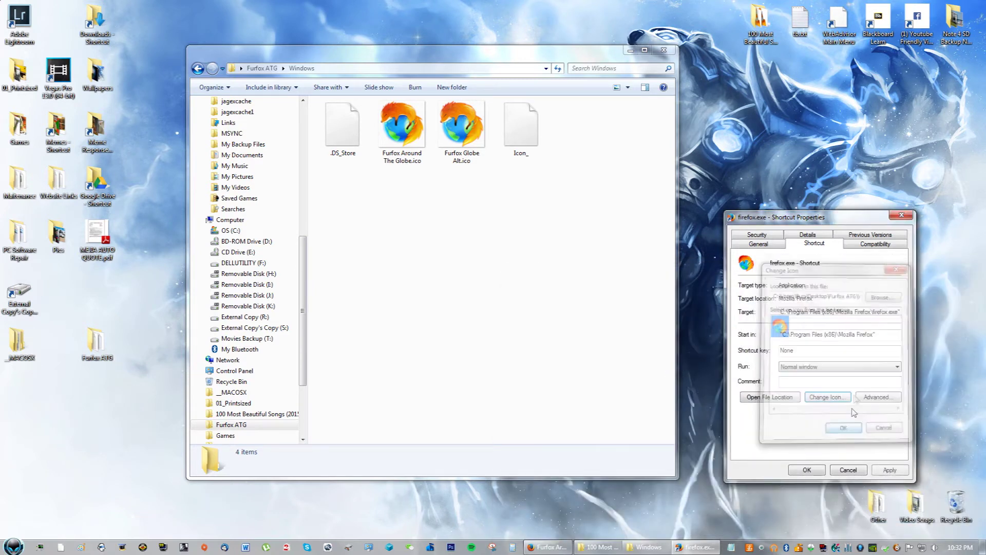
click(811, 470)
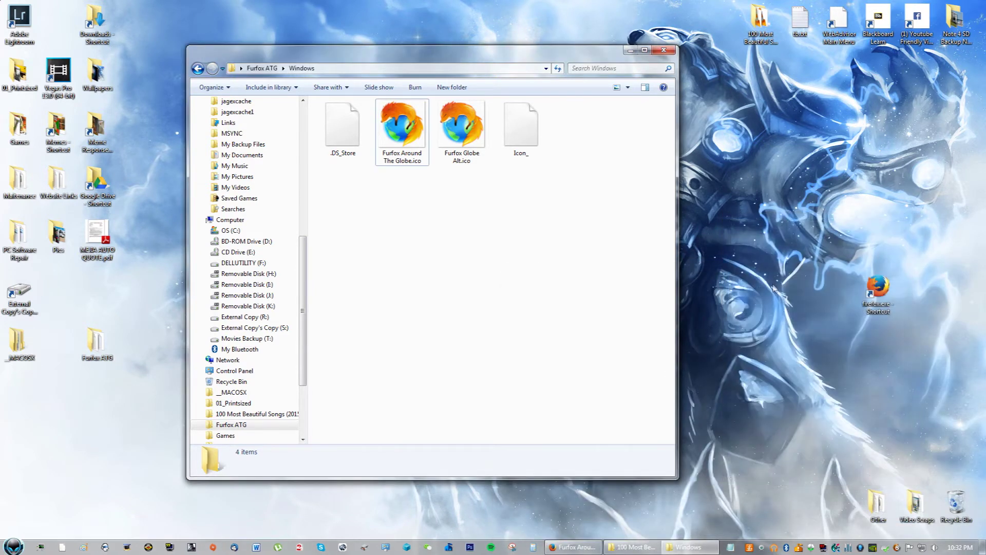
- Close the icon folder, centre the Furfox-icon shortcut on the desktop, and reopen Furfox ATG
click(662, 50)
drag(878, 288, 605, 290)
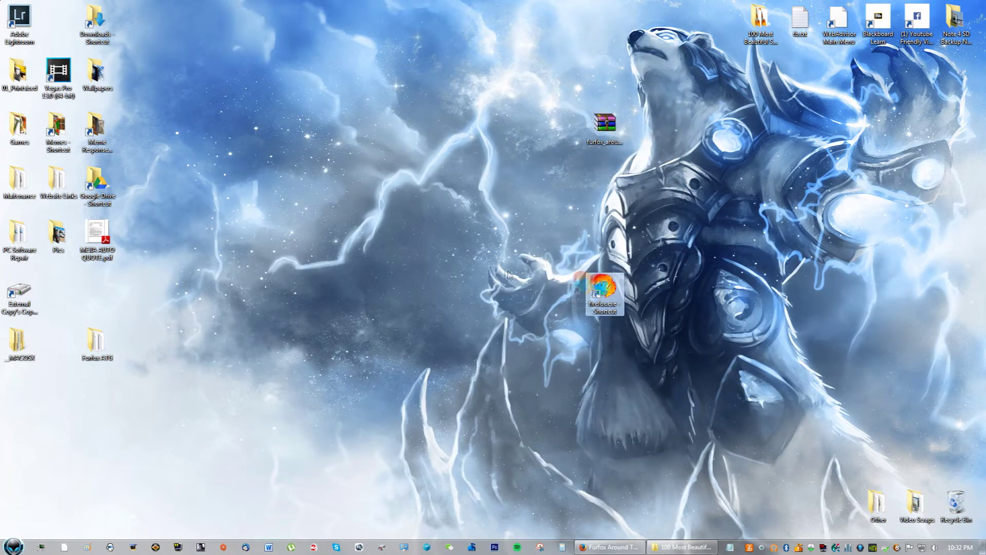
drag(507, 275, 448, 293)
click(406, 282)
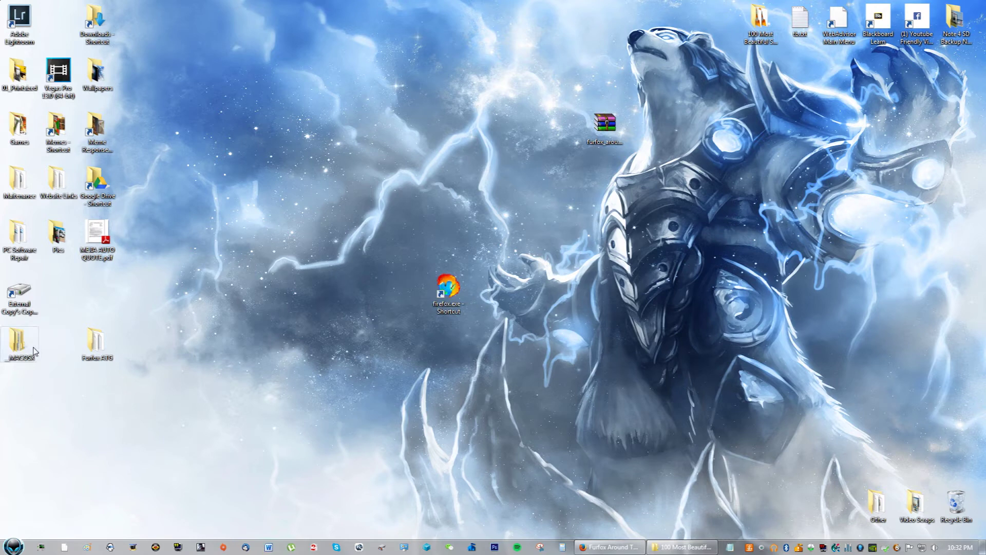
double_click(96, 351)
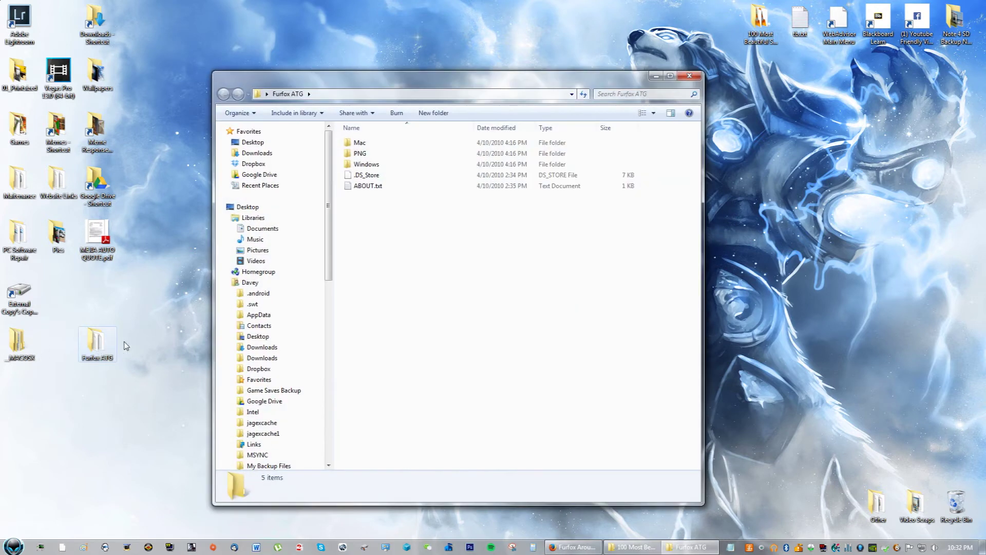
- Compare the 512 x 512 Furfox PNGs in the PNG folder, then restore and maximise Firefox
click(372, 156)
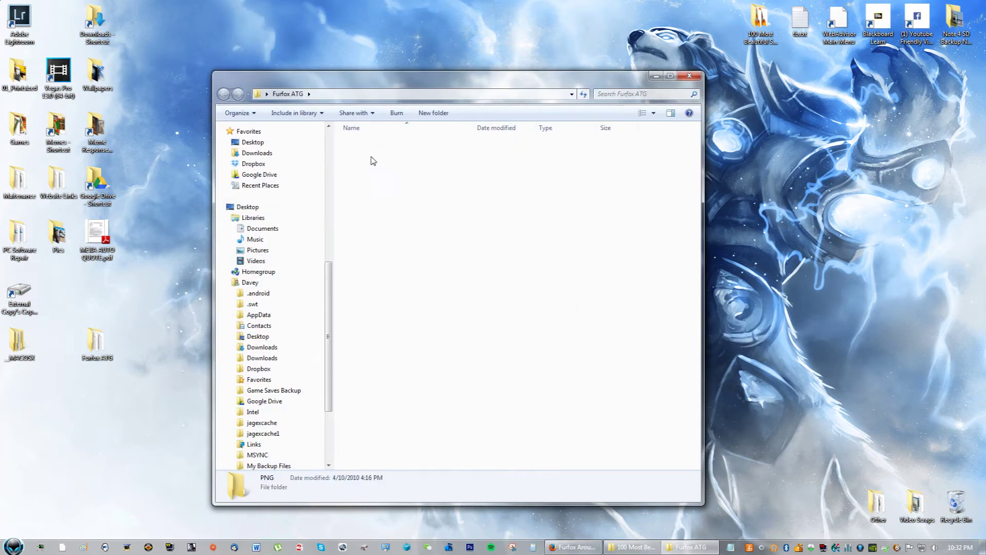
double_click(374, 157)
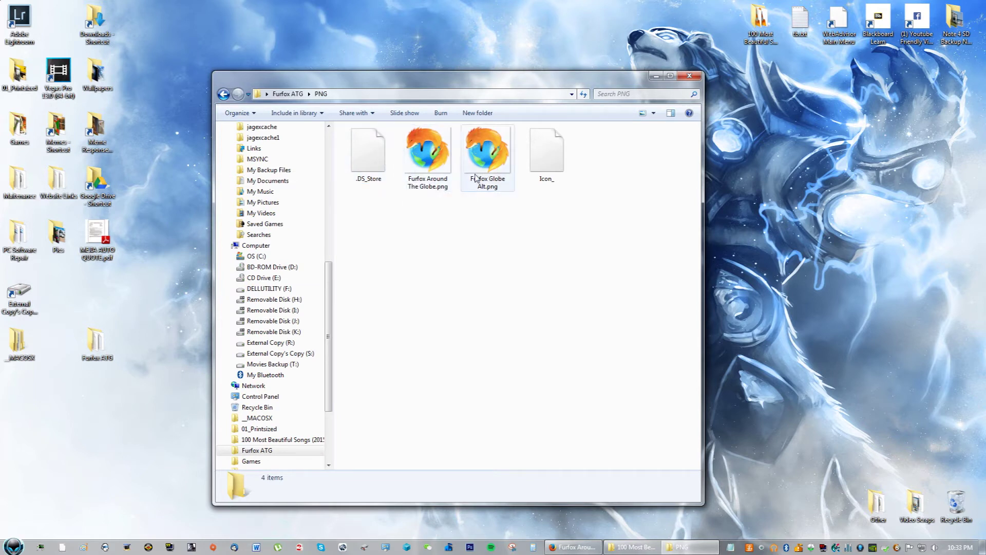
click(440, 190)
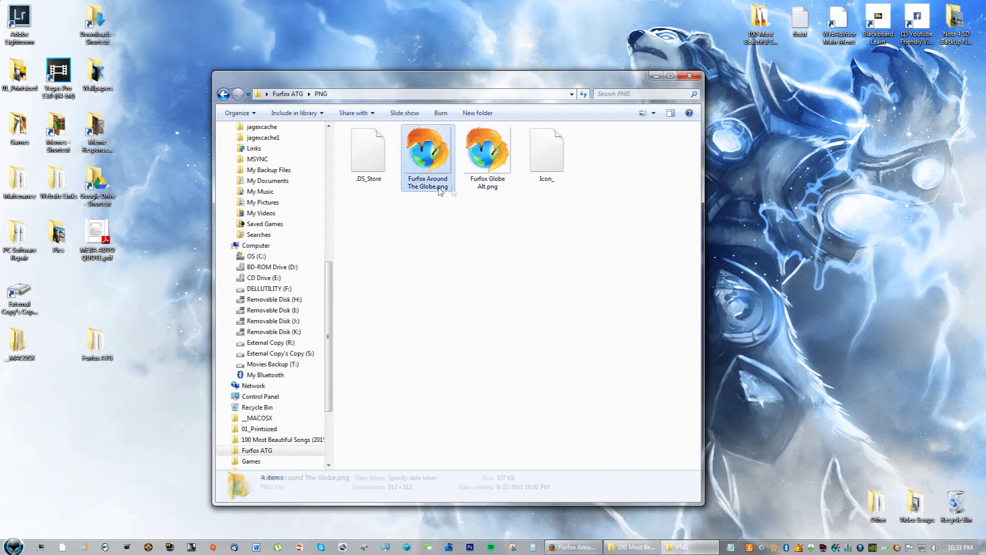
click(503, 188)
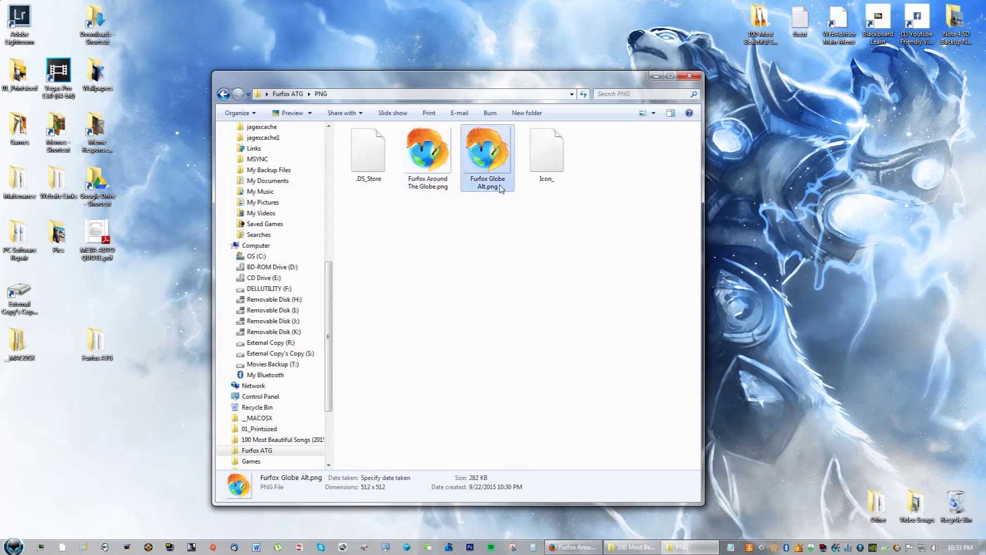
click(426, 164)
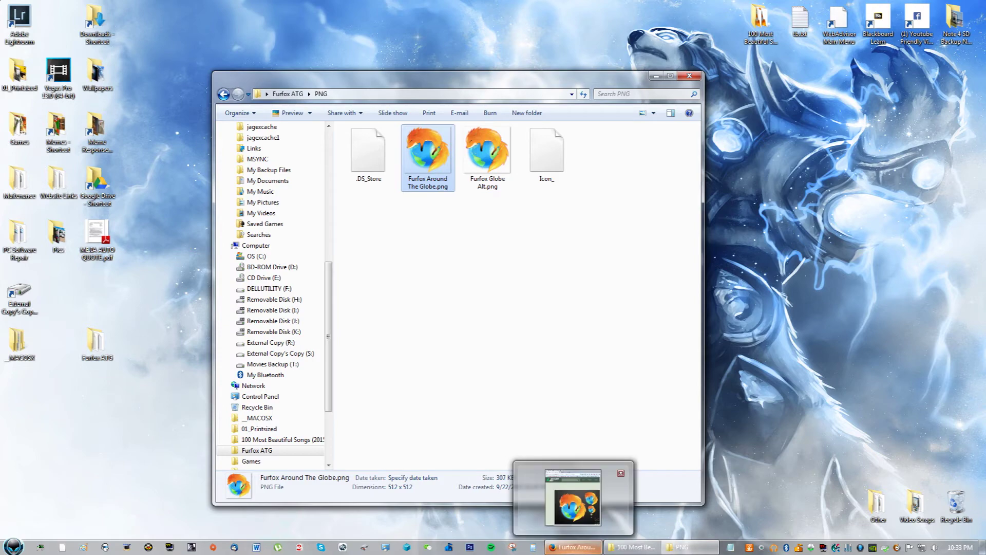
click(571, 547)
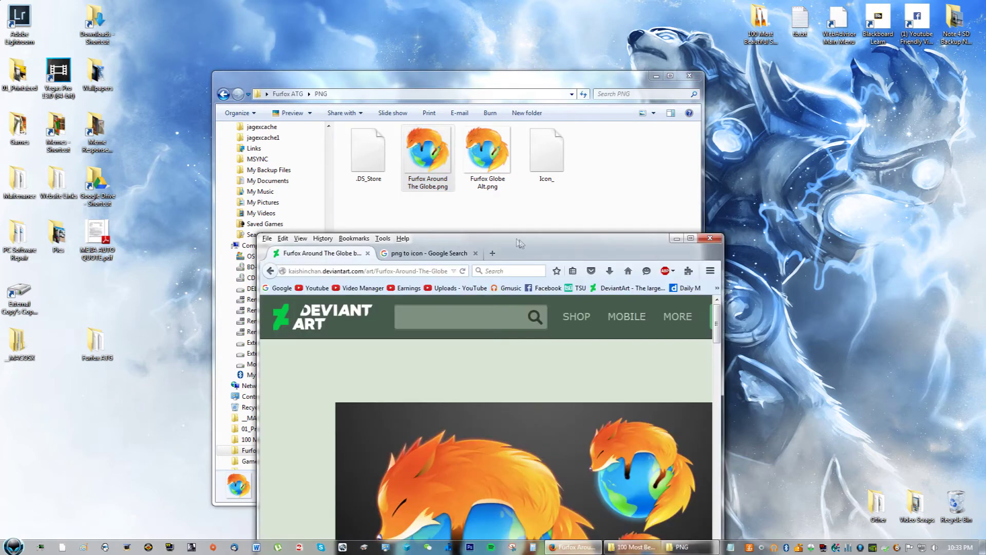
drag(520, 243, 549, 3)
- Rerun the Google 'png to icon' search and open the ConvertICO.com result
click(159, 24)
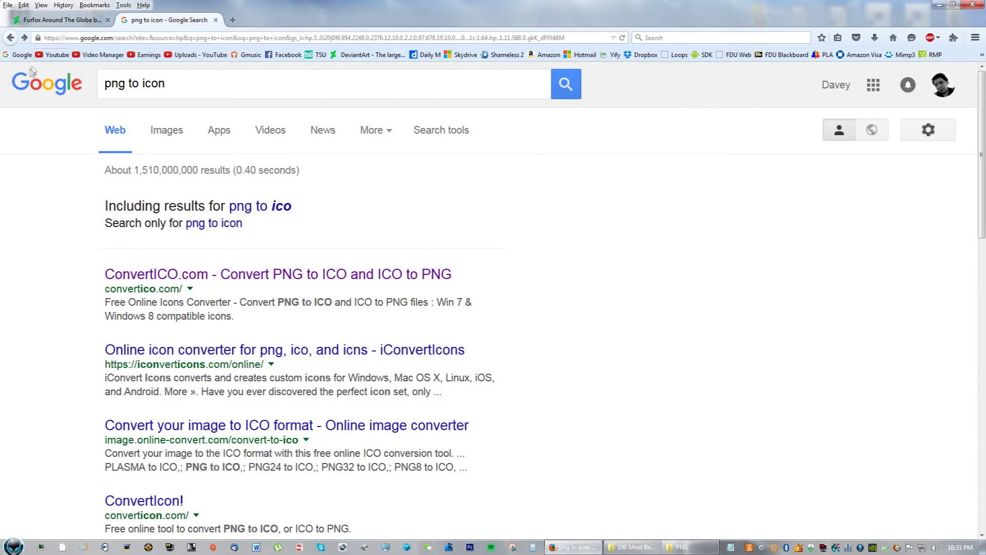
click(167, 83)
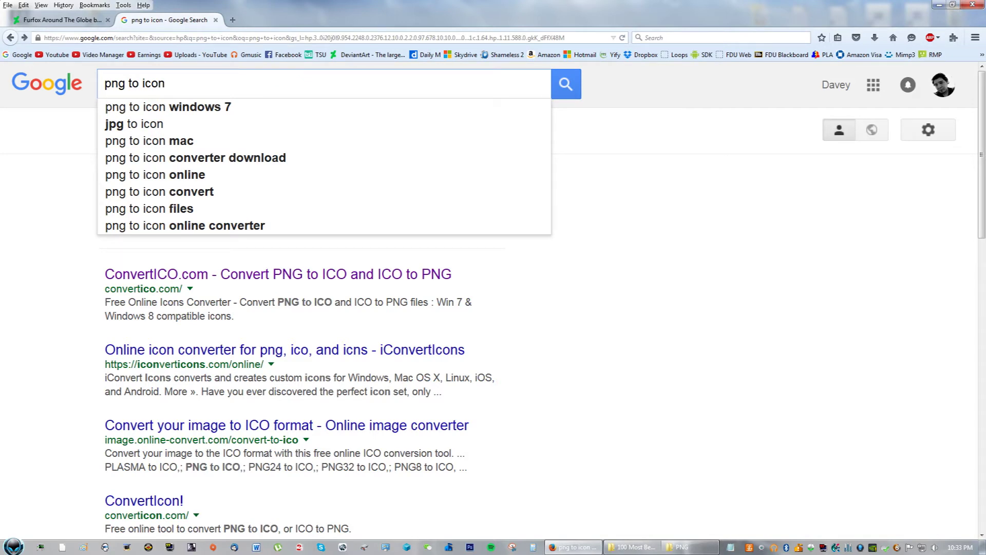
click(566, 83)
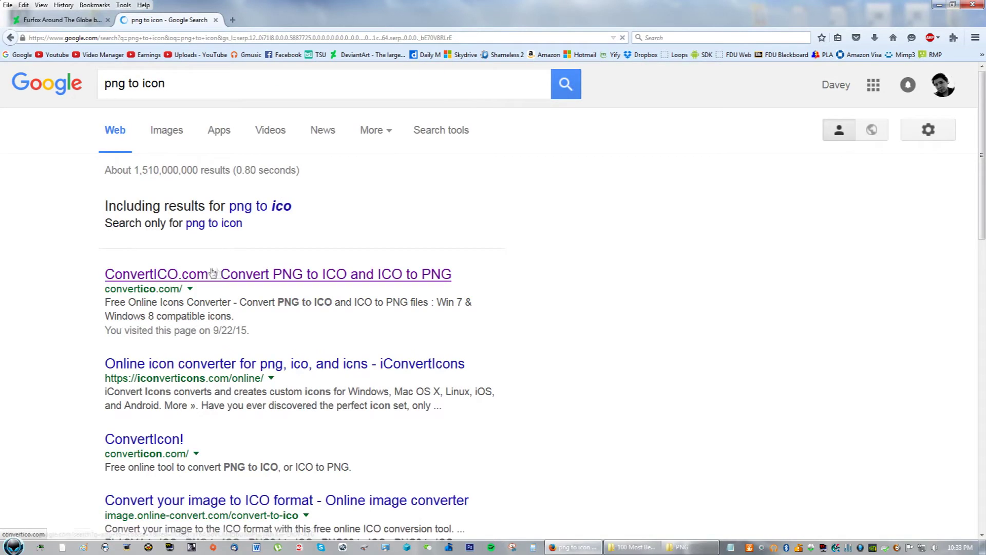
scroll(430, 291, down, 3)
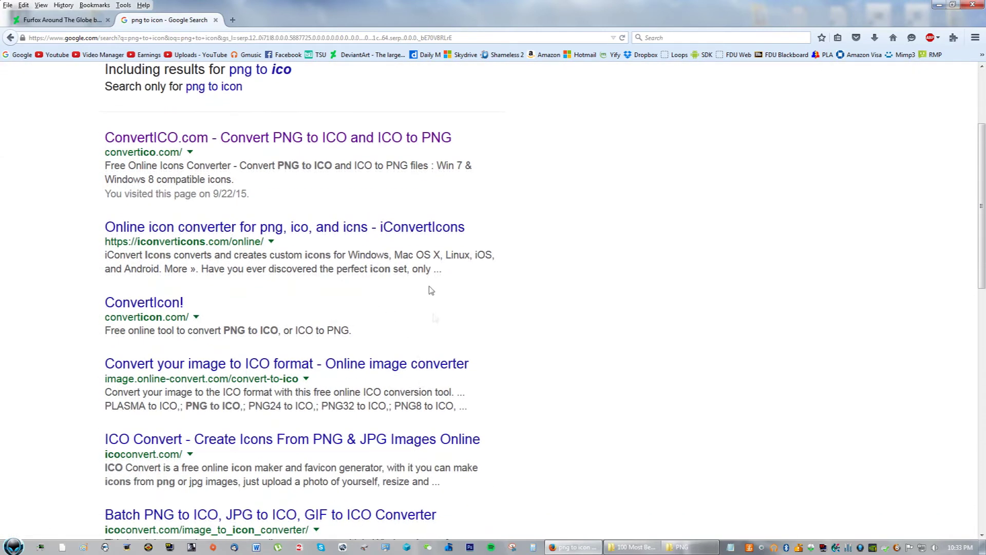
scroll(229, 352, up, 2)
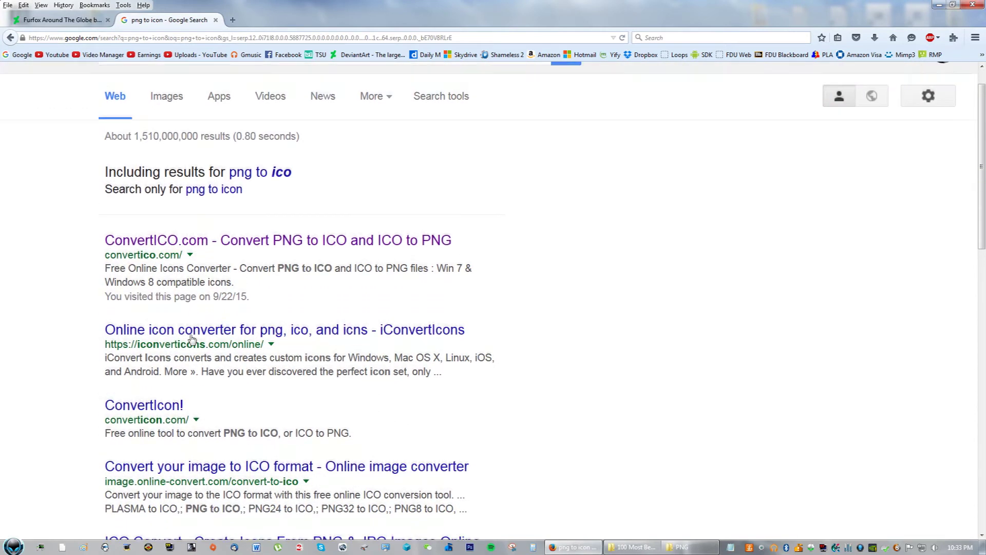
scroll(192, 339, up, 1)
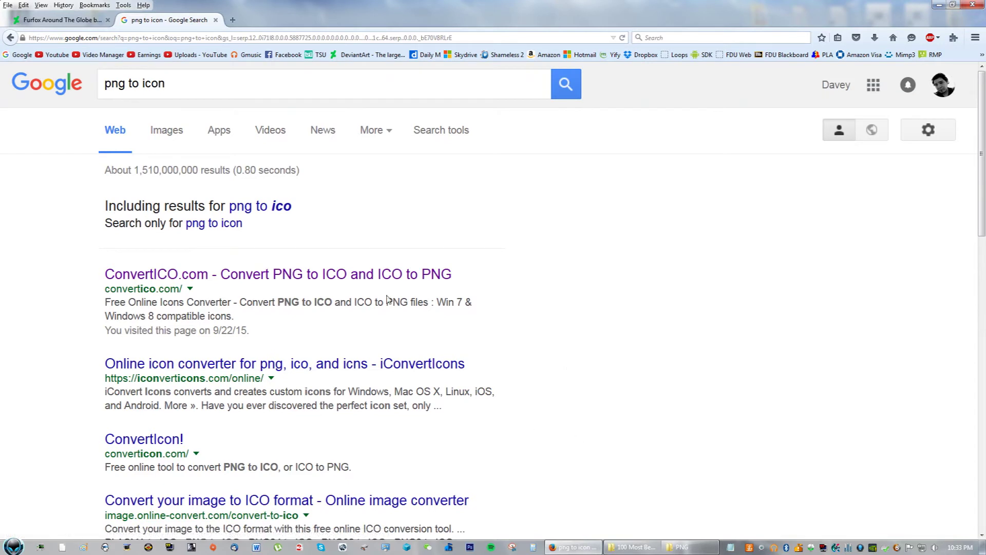
scroll(188, 237, down, 1)
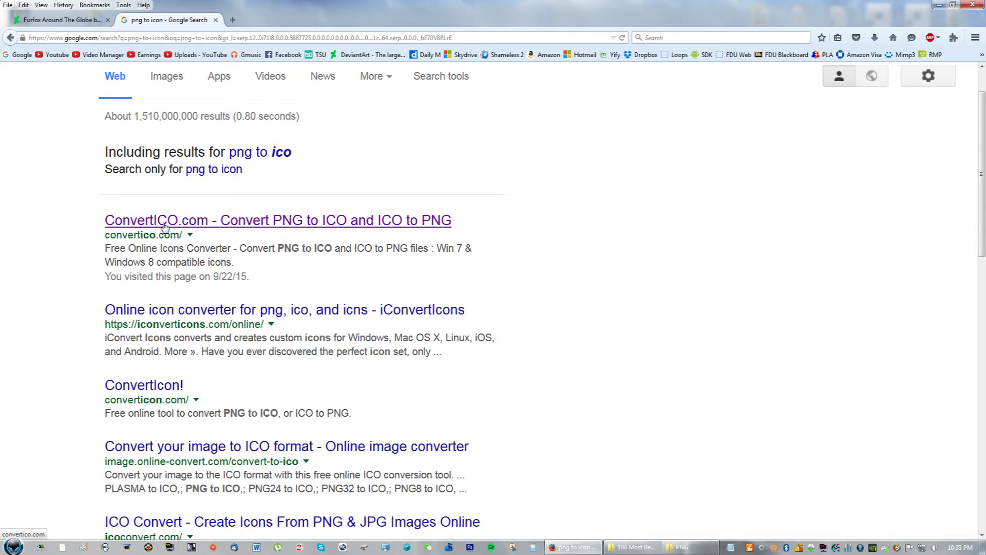
click(206, 221)
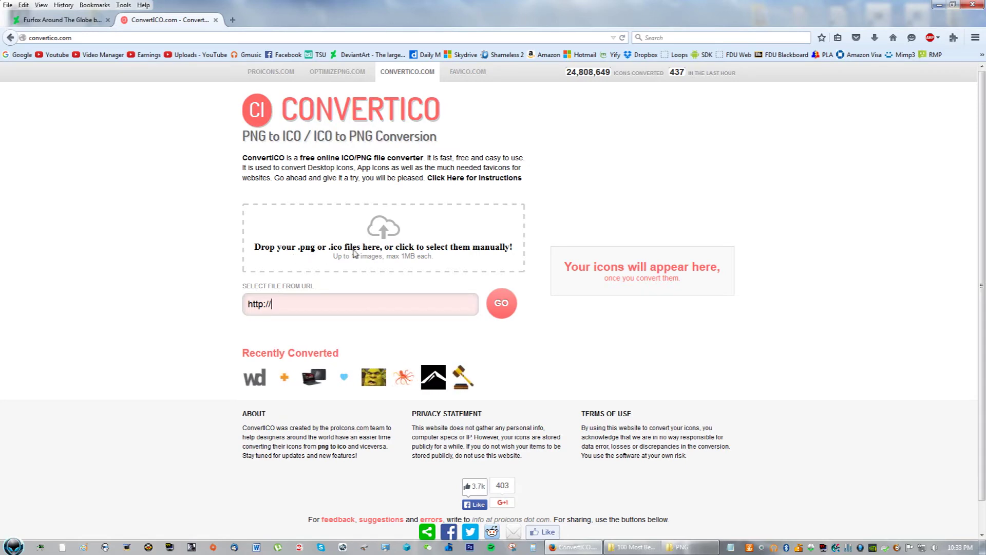
- Upload Desktop\Furfox ATG\PNG\Furfox Around The Globe.png to ConvertICO for ICO conversion
click(383, 228)
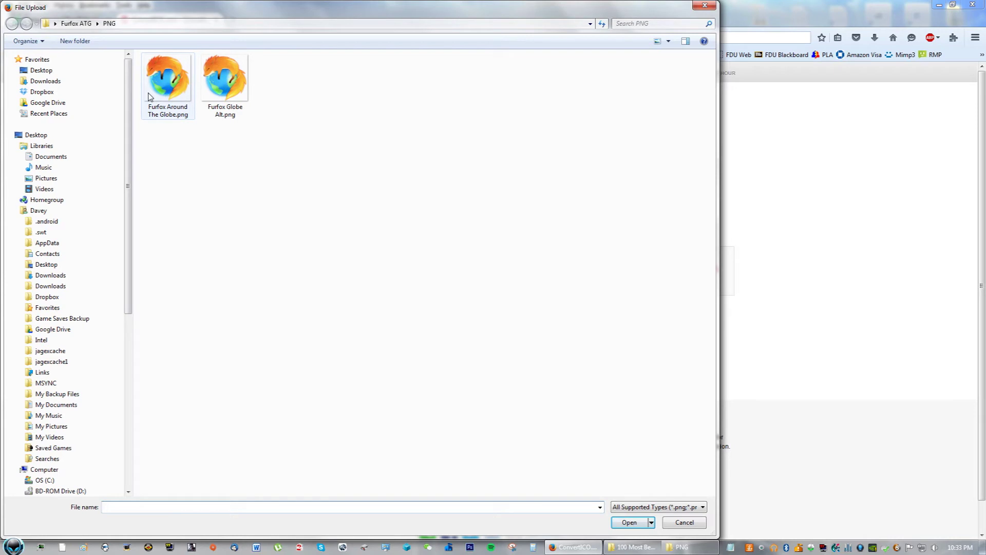
click(41, 70)
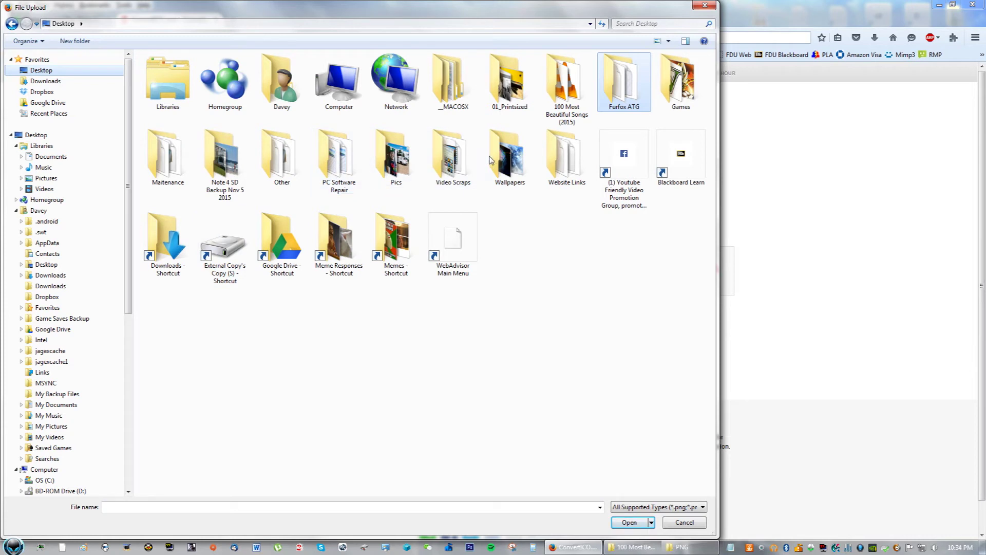
double_click(634, 89)
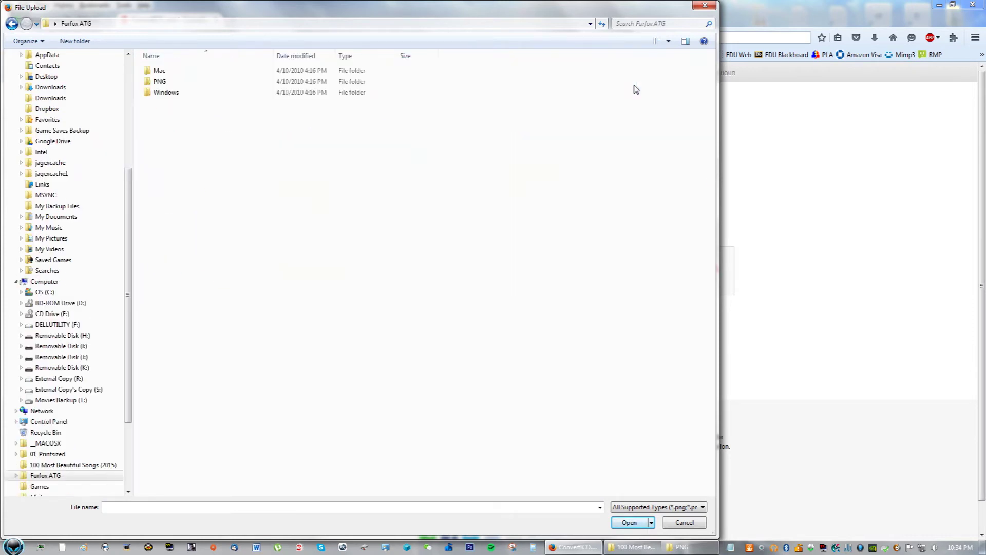
double_click(176, 83)
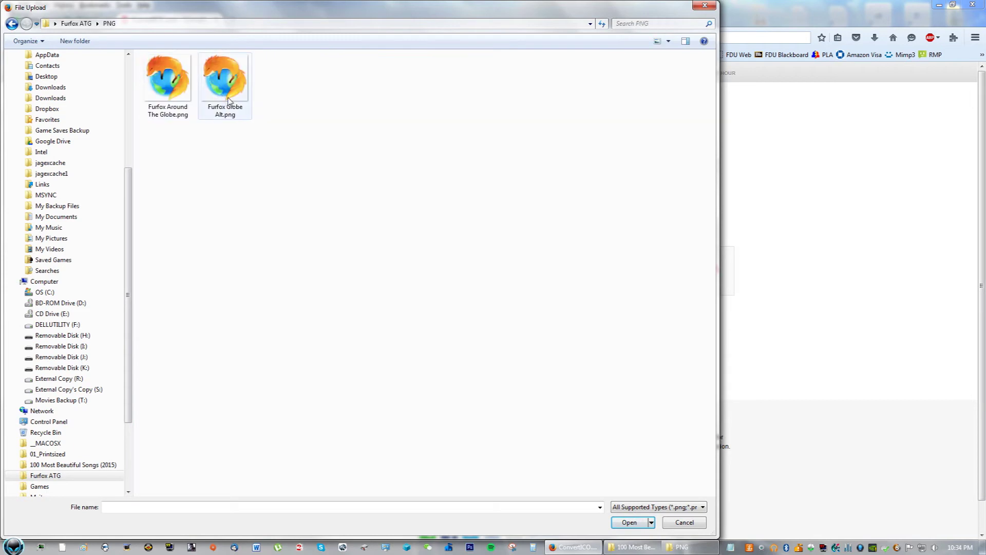
double_click(168, 82)
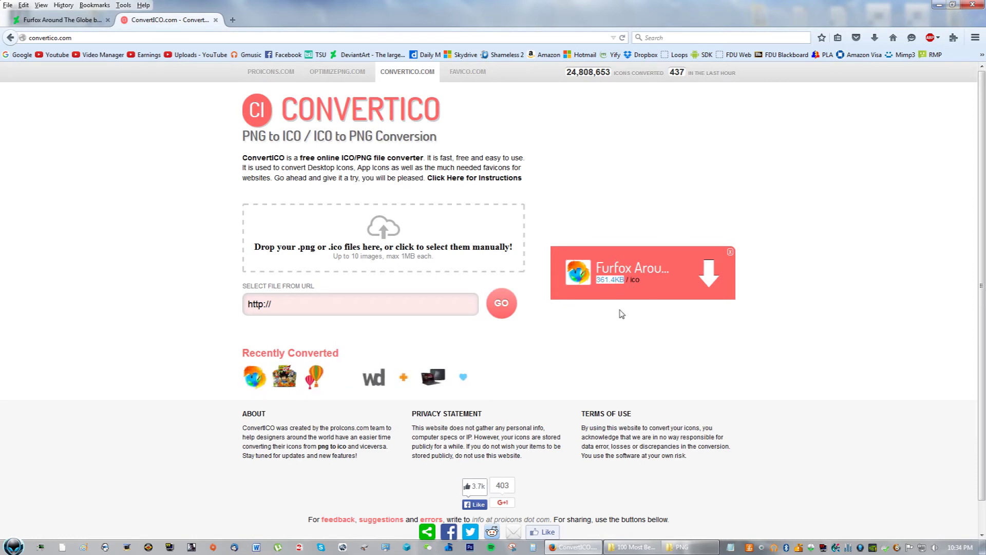
click(687, 546)
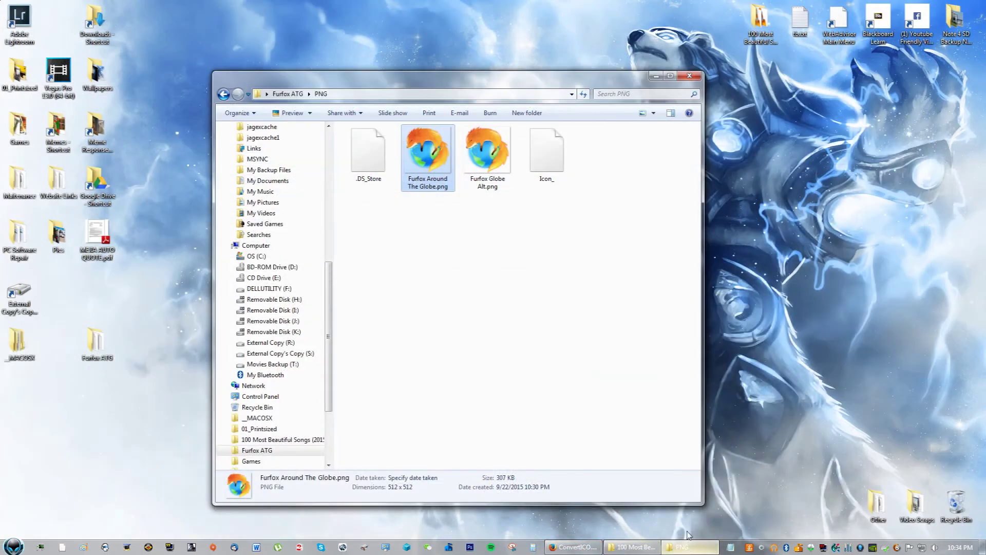
- Open the Windows folder in Furfox ATG and select Furfox Around The Globe.ico to check its details
key(BackSpace)
click(376, 166)
double_click(376, 167)
click(428, 154)
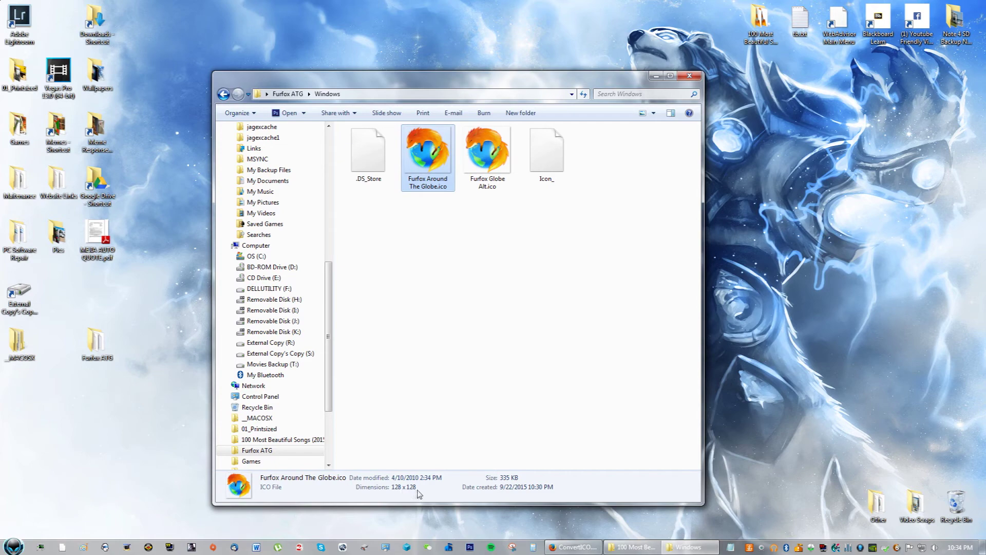
click(587, 548)
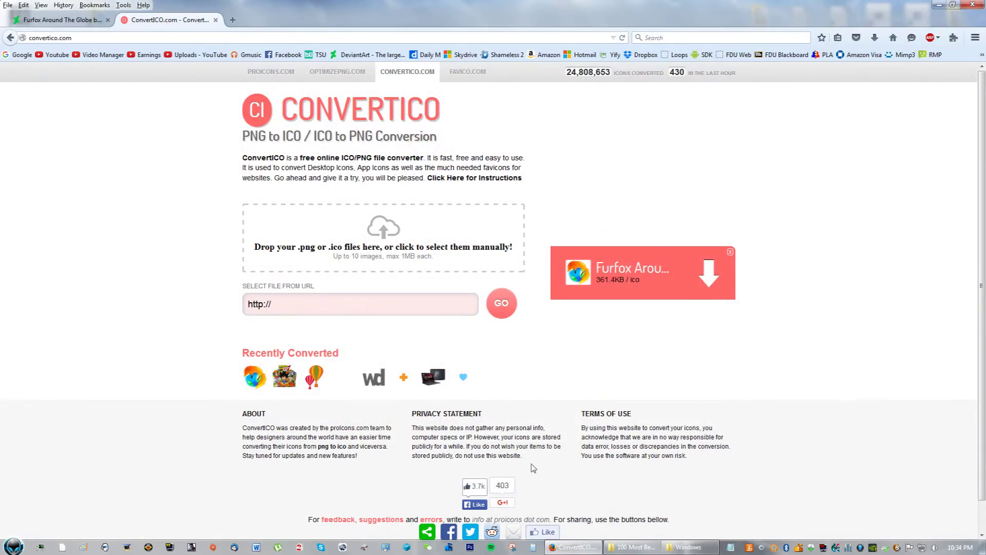
- Download the converted 256 x 256 Furfox icon from ConvertICO using Save File
click(670, 547)
click(670, 547)
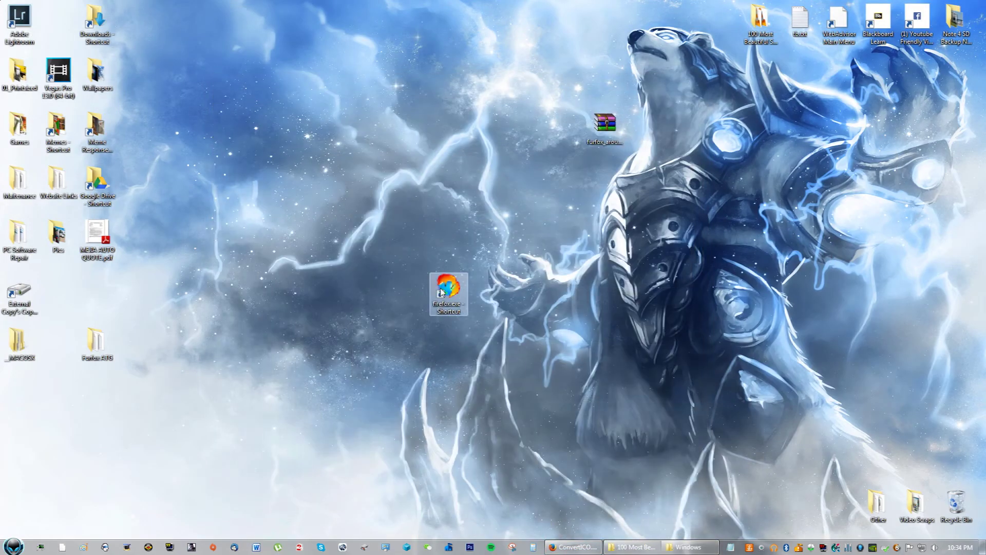
click(590, 547)
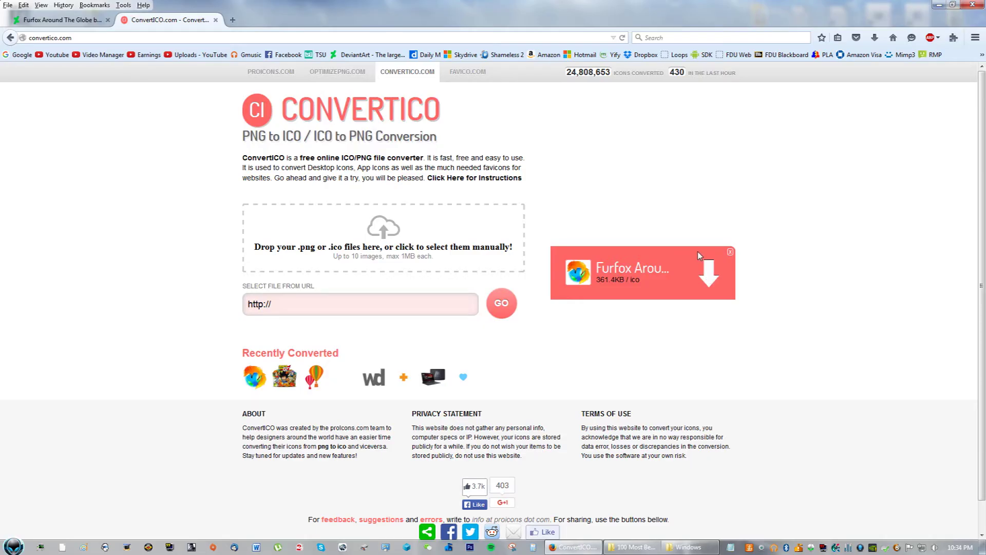
click(713, 279)
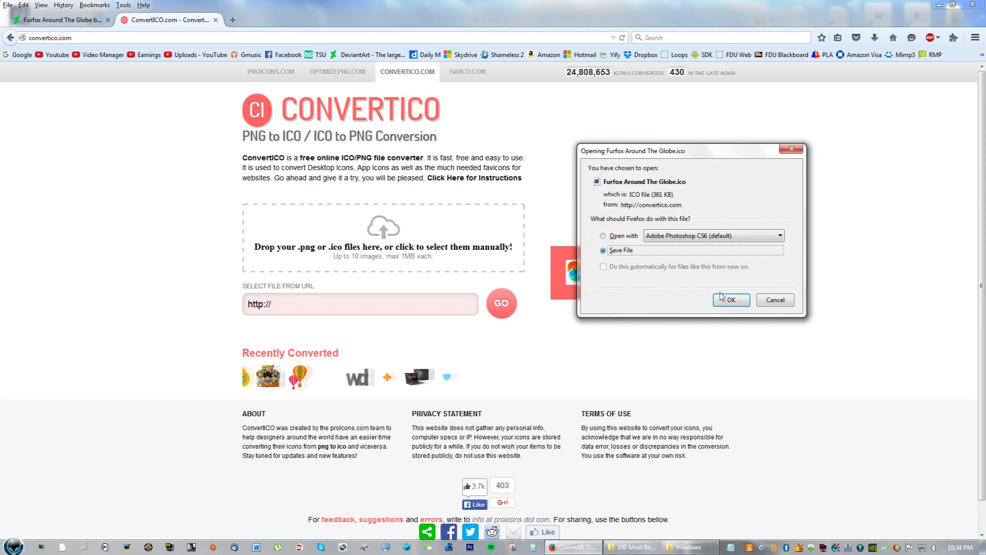
click(604, 250)
click(730, 299)
- Drag Furfox Around The Globe.ico from Firefox's Downloads list onto the desktop
double_click(754, 19)
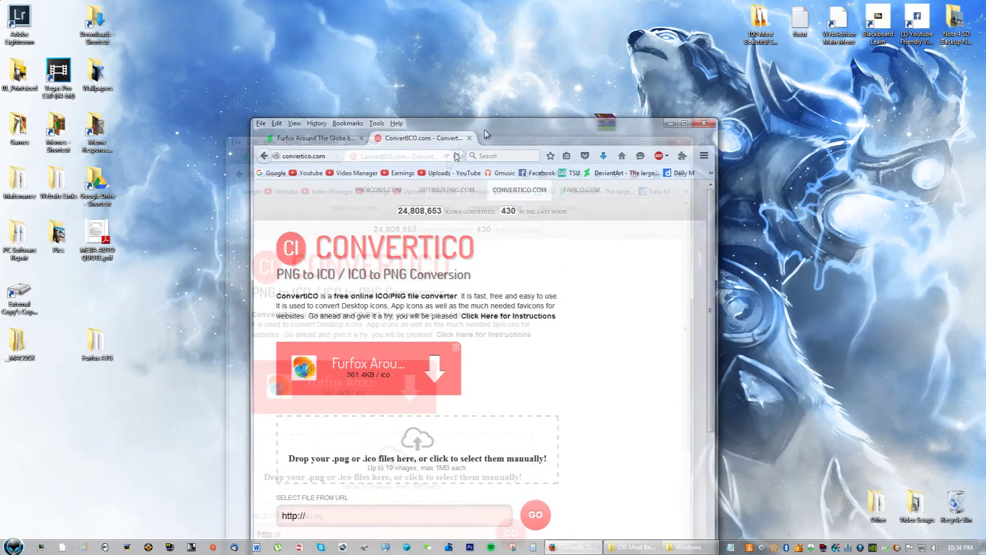
click(529, 236)
drag(452, 270, 760, 238)
click(596, 204)
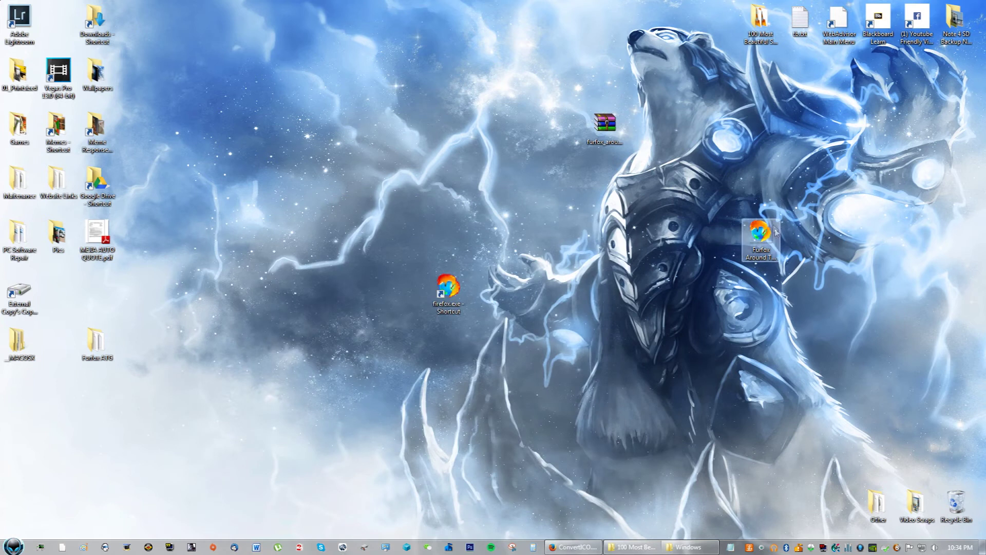
drag(758, 239, 636, 348)
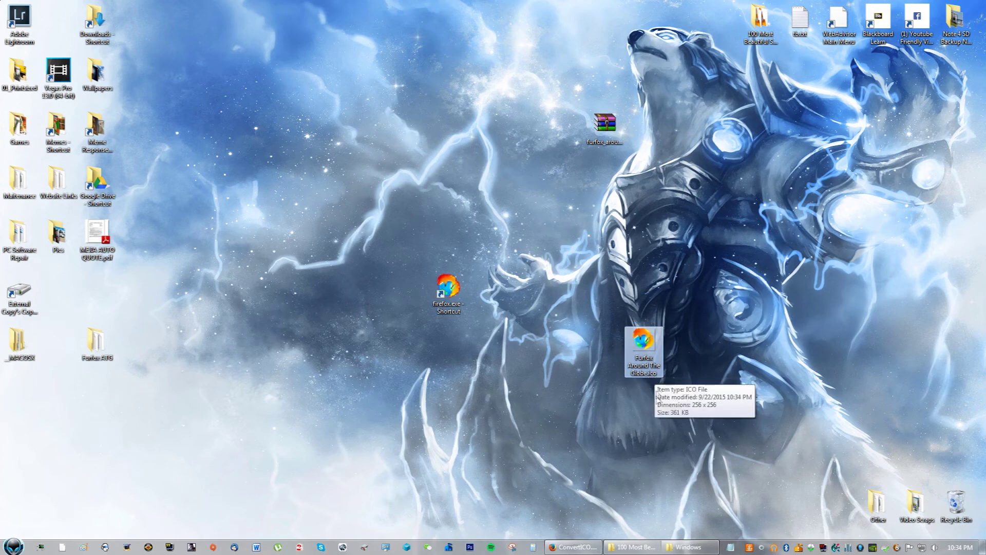
click(575, 549)
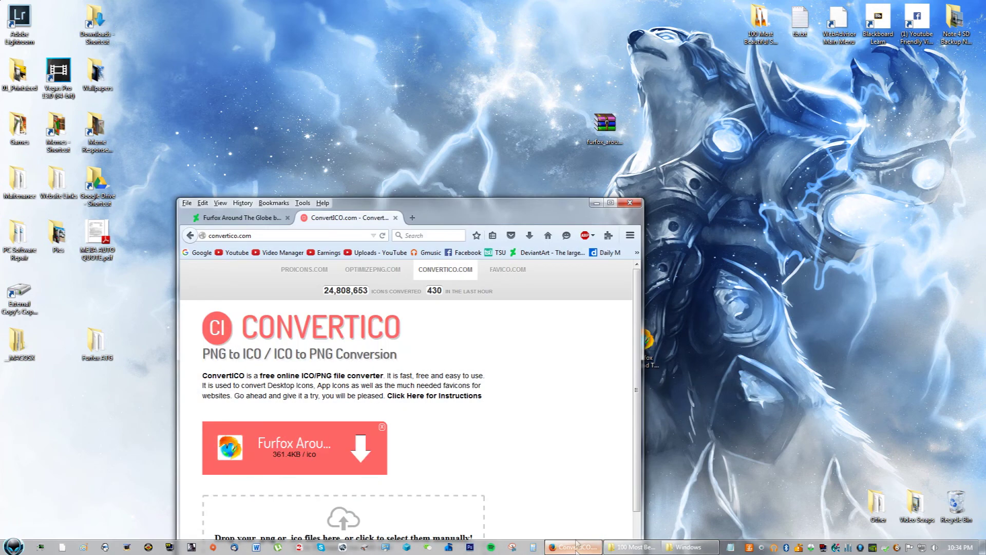
click(575, 546)
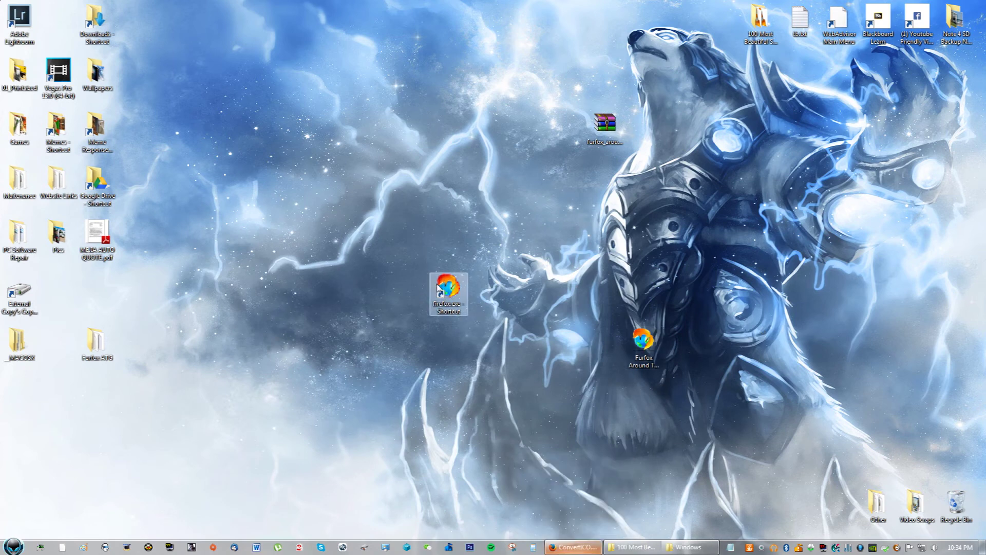
click(437, 289)
- Set the firefox.exe shortcut's icon to Desktop\Furfox Around The Globe.ico via Properties > Change Icon
right_click(454, 308)
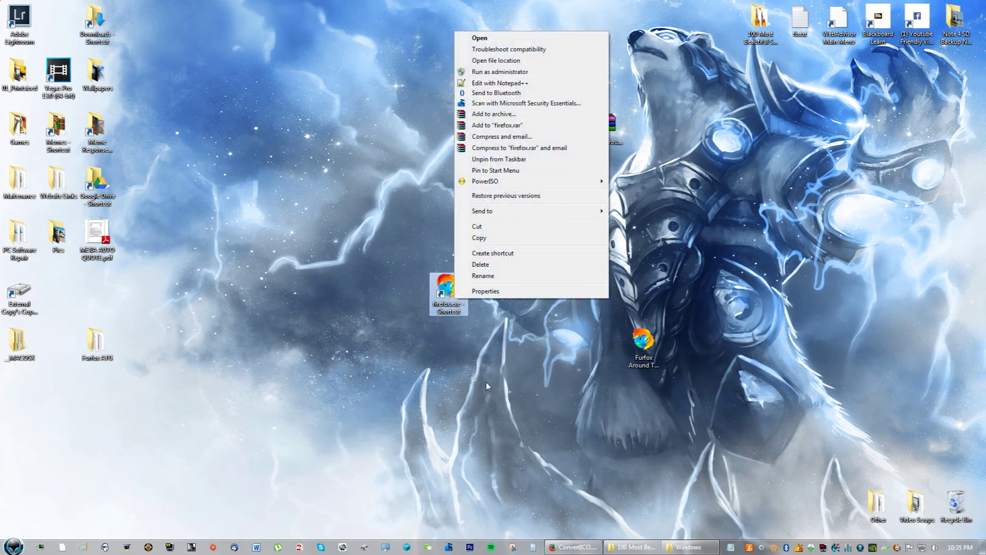
click(499, 292)
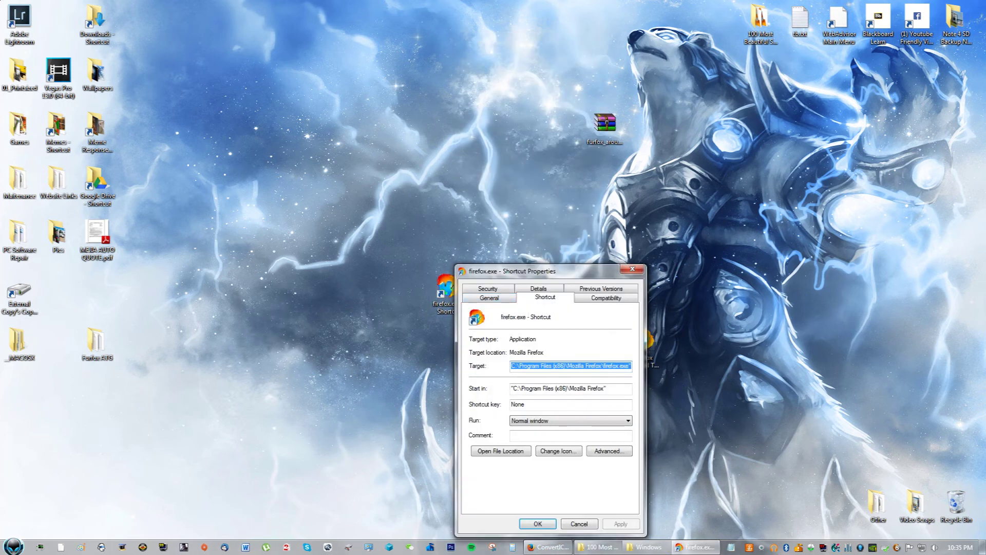
click(560, 451)
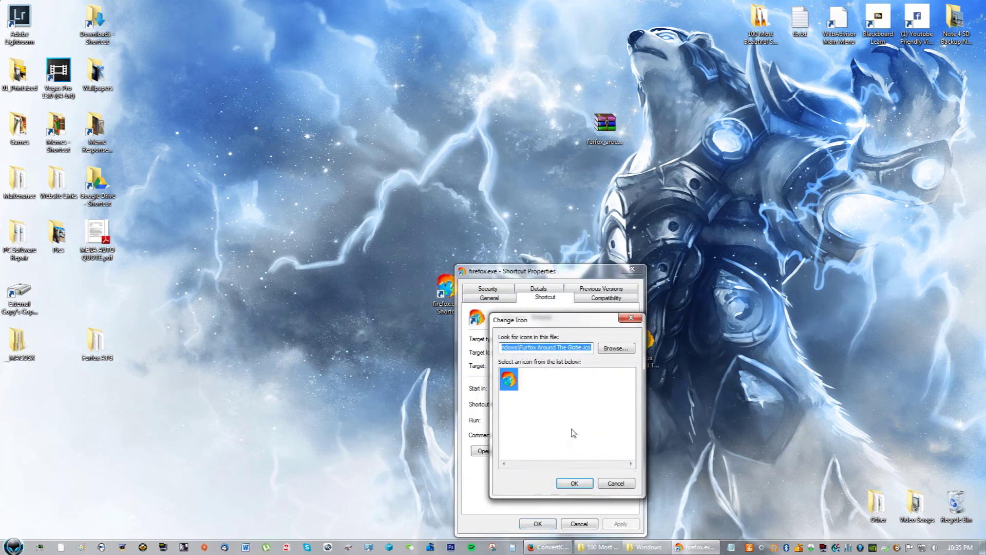
click(614, 348)
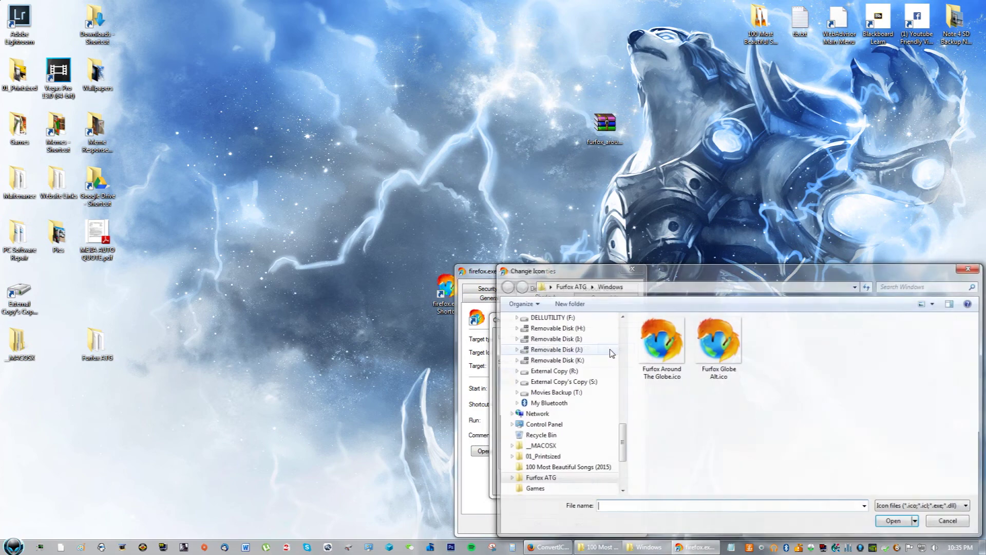
drag(621, 446, 621, 334)
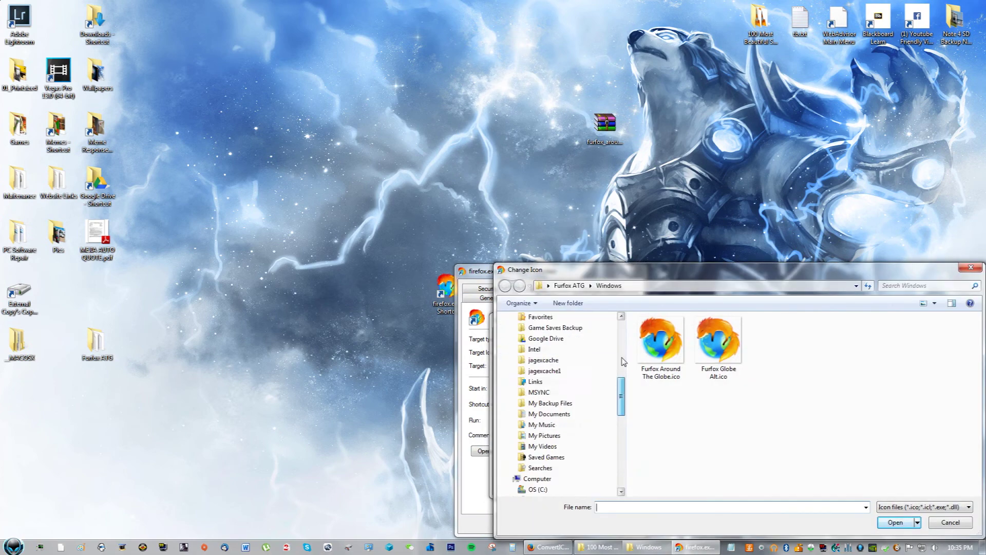
click(572, 331)
drag(978, 341, 978, 429)
click(726, 469)
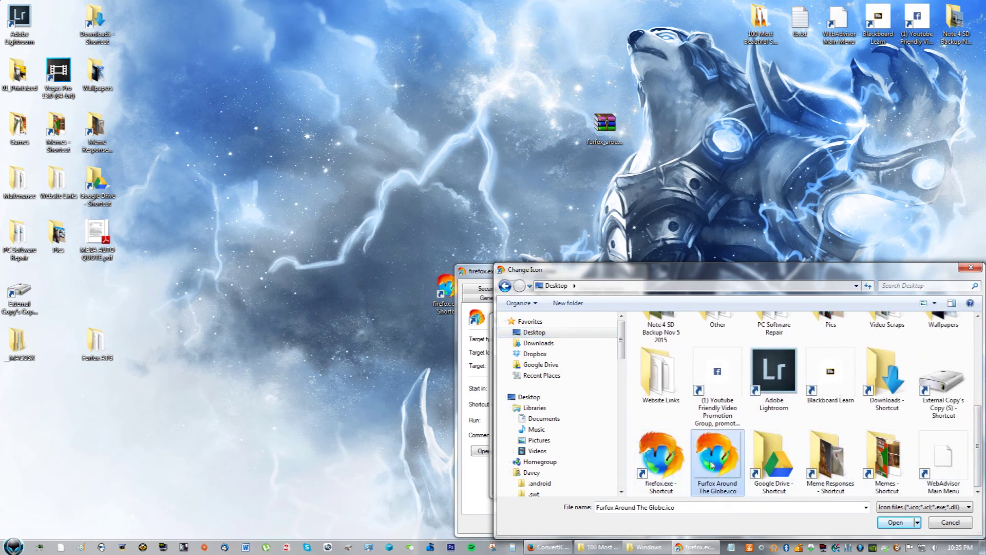
mouse_move(719, 494)
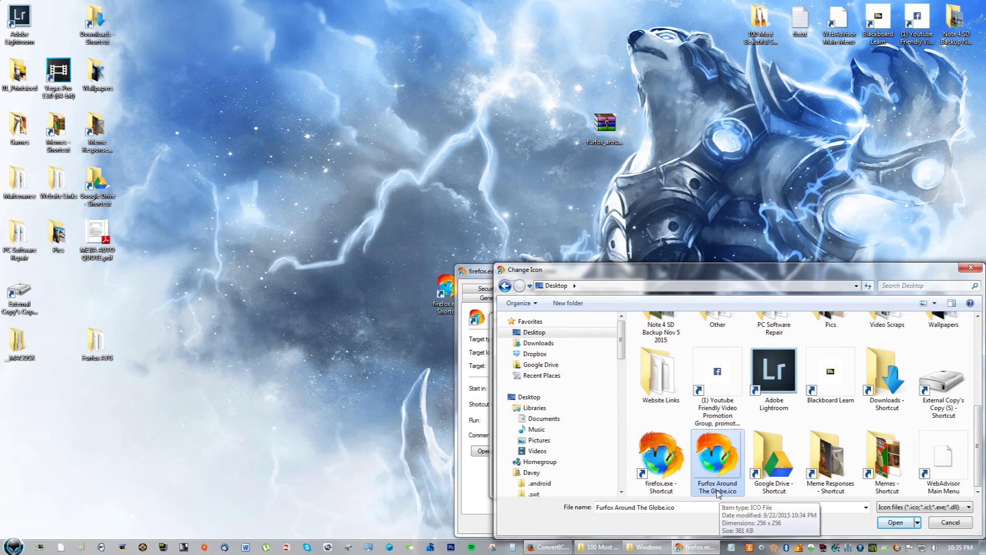
click(894, 523)
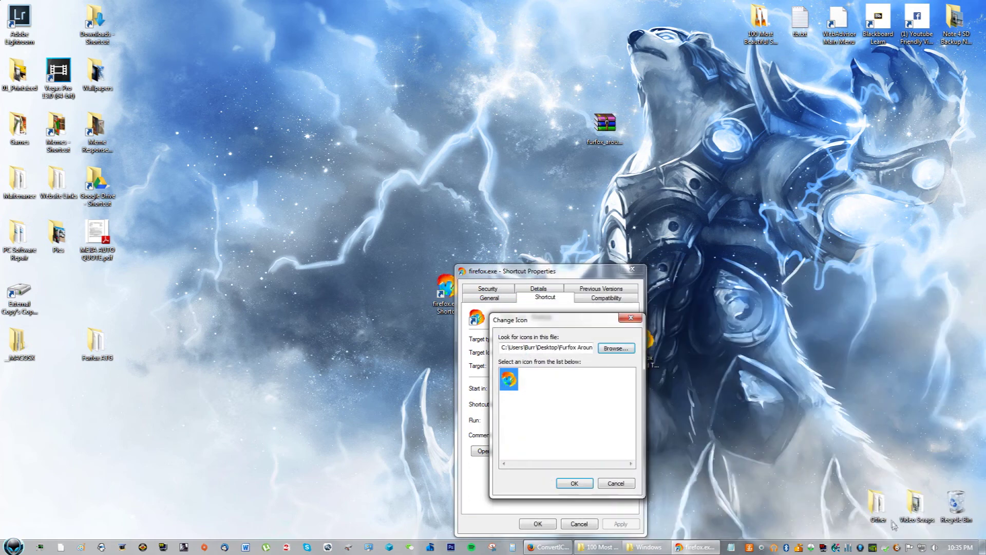
click(574, 483)
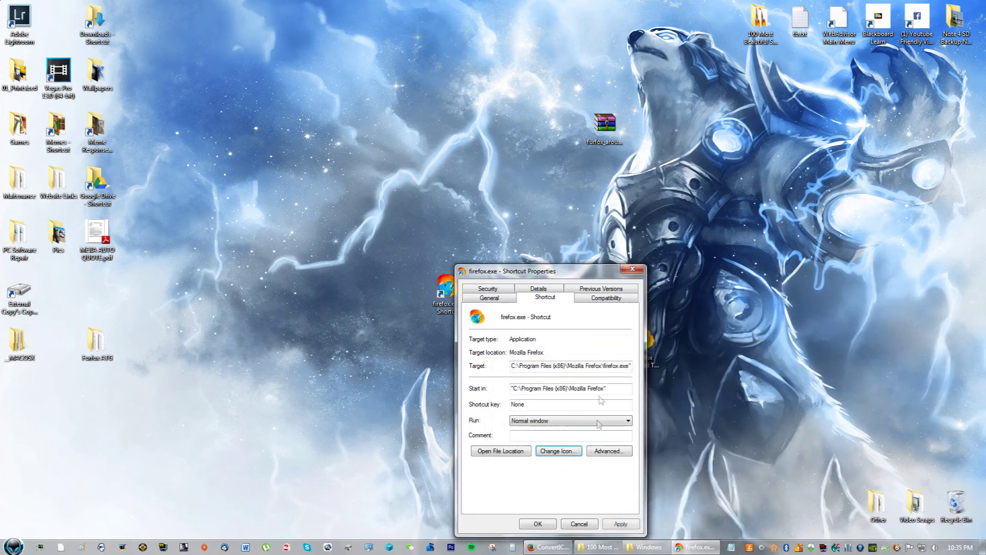
click(549, 524)
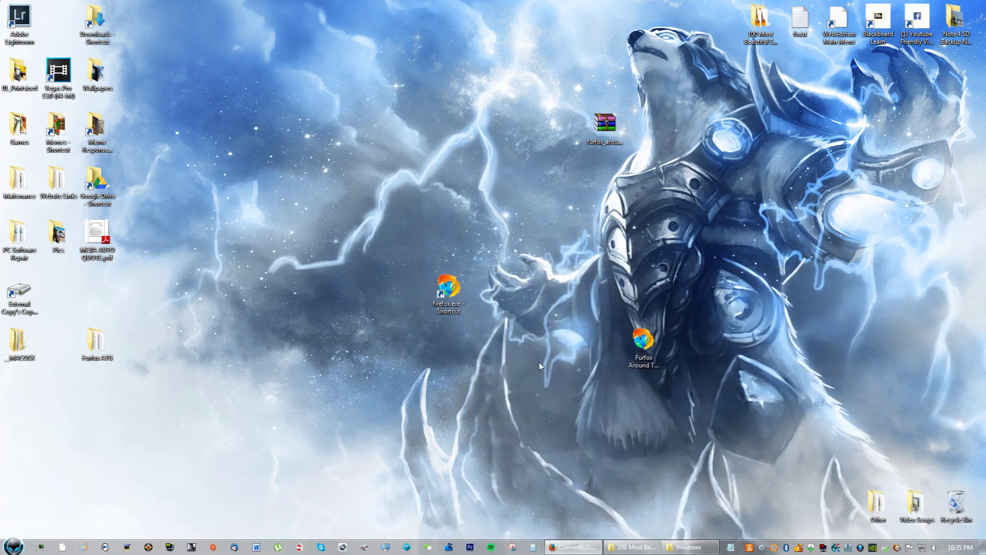
- Move the firefox.exe shortcut to the desktop's left side and delete Furfox Around The Globe.ico
drag(449, 287, 180, 408)
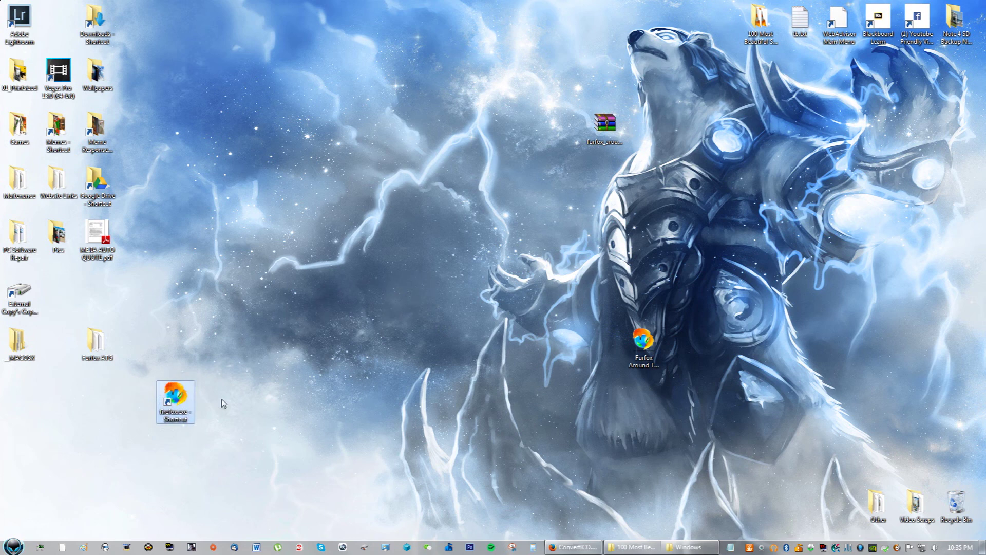
click(574, 459)
click(643, 341)
key(Delete)
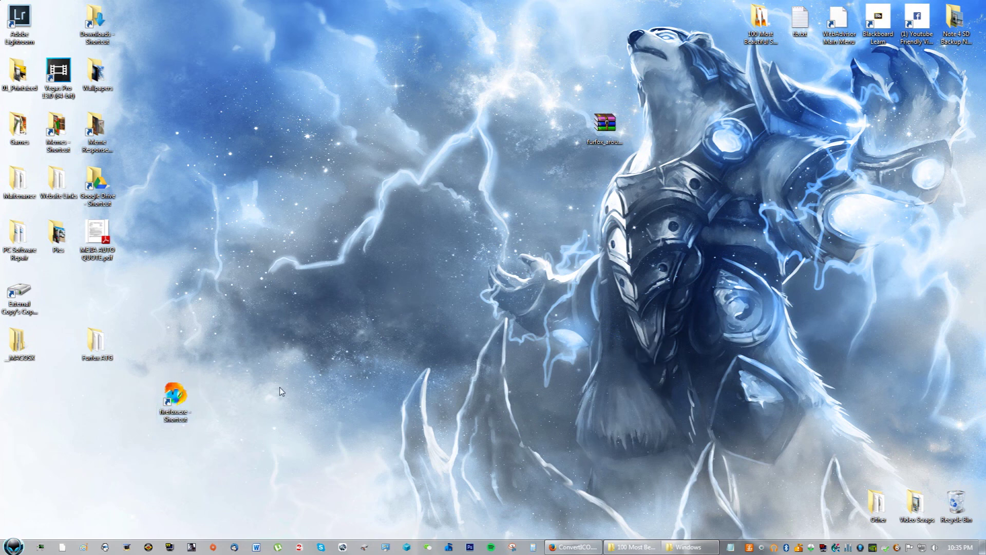